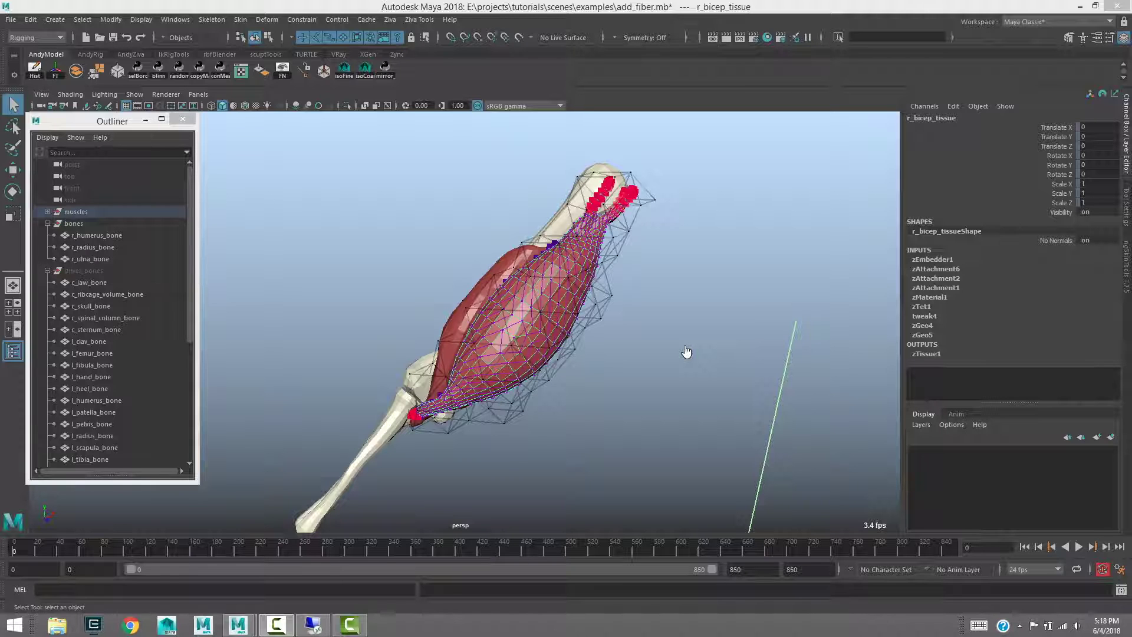
Step: Add a Ziva muscle fiber to the selected right bicep tissue
left_click_drag(542, 311, 534, 339, "alt")
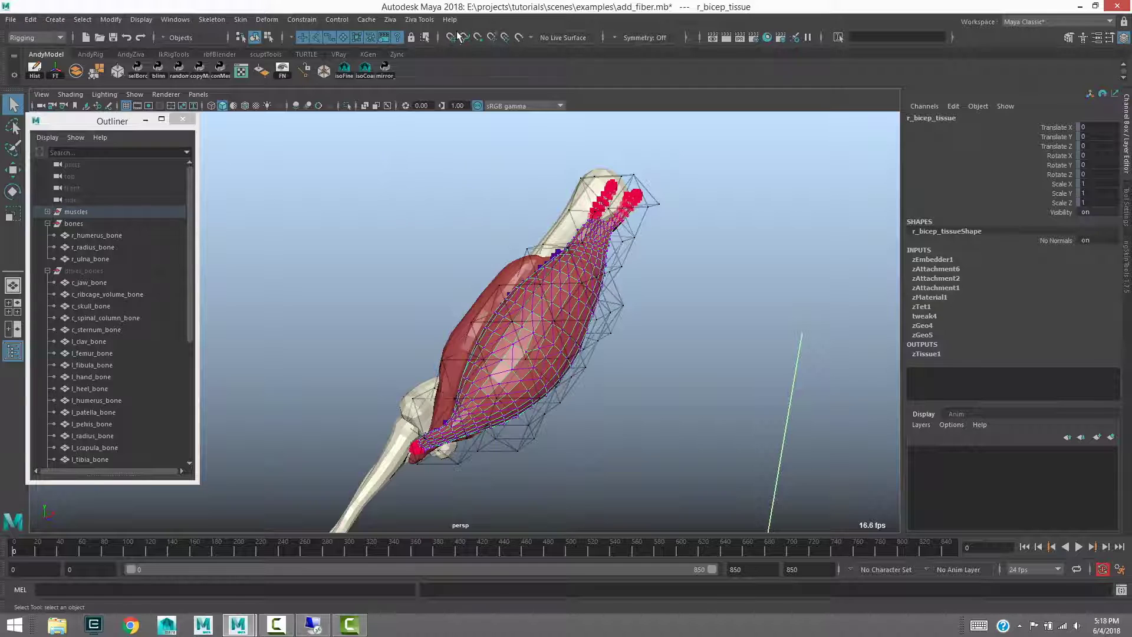
left_click(390, 19)
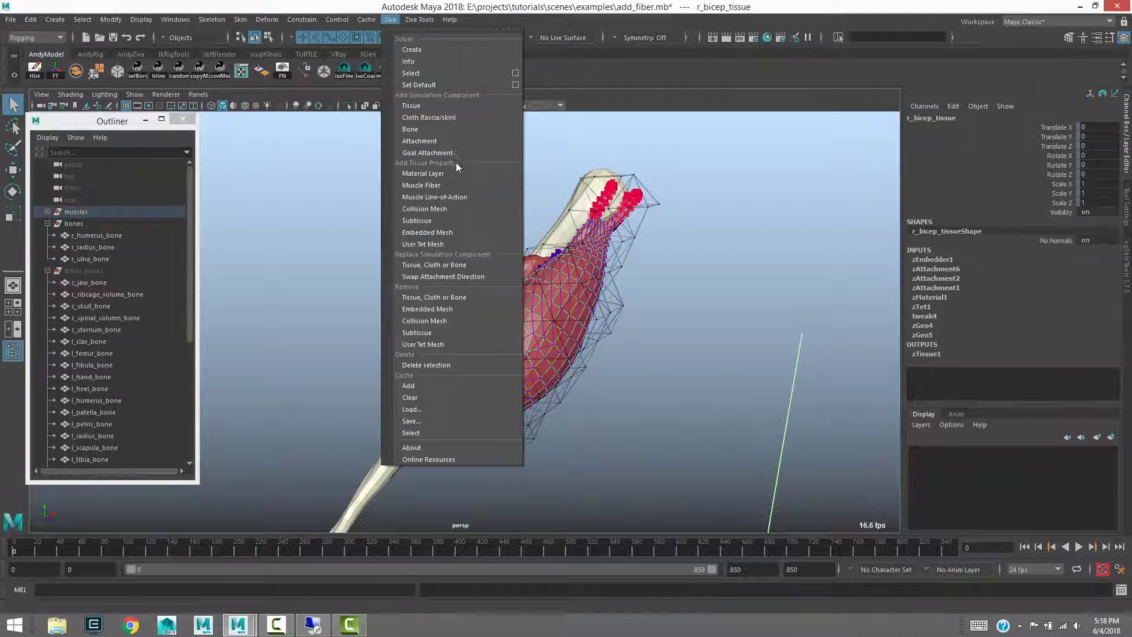
left_click(447, 186)
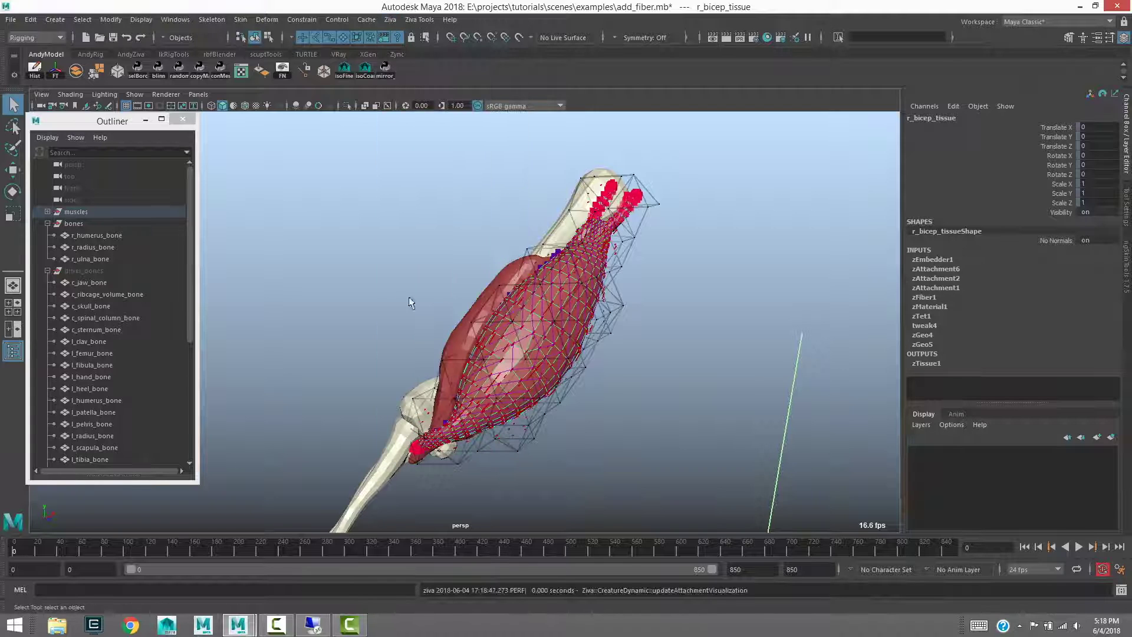
Step: Shade the viewport with the default material so the bicep's fiber lines stand out
left_click(70, 95)
left_click(142, 189)
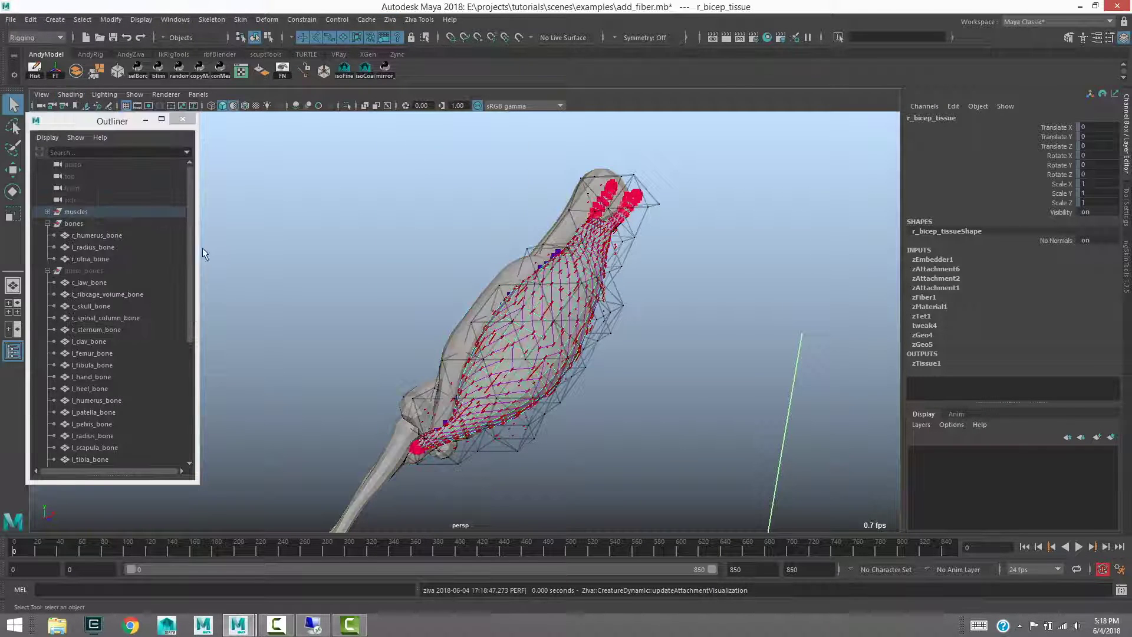
scroll(435, 384, "up", 2)
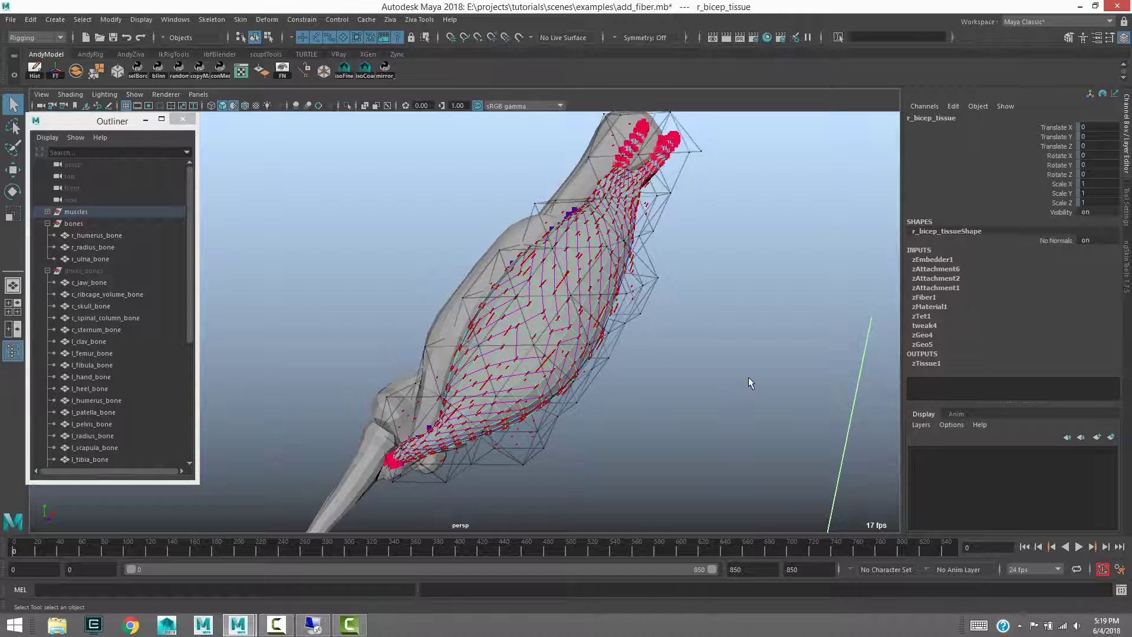
middle_click_drag(757, 379, 730, 331, "alt")
Step: Select zSolver1 and set its Show Attachments option to none
left_click(801, 381)
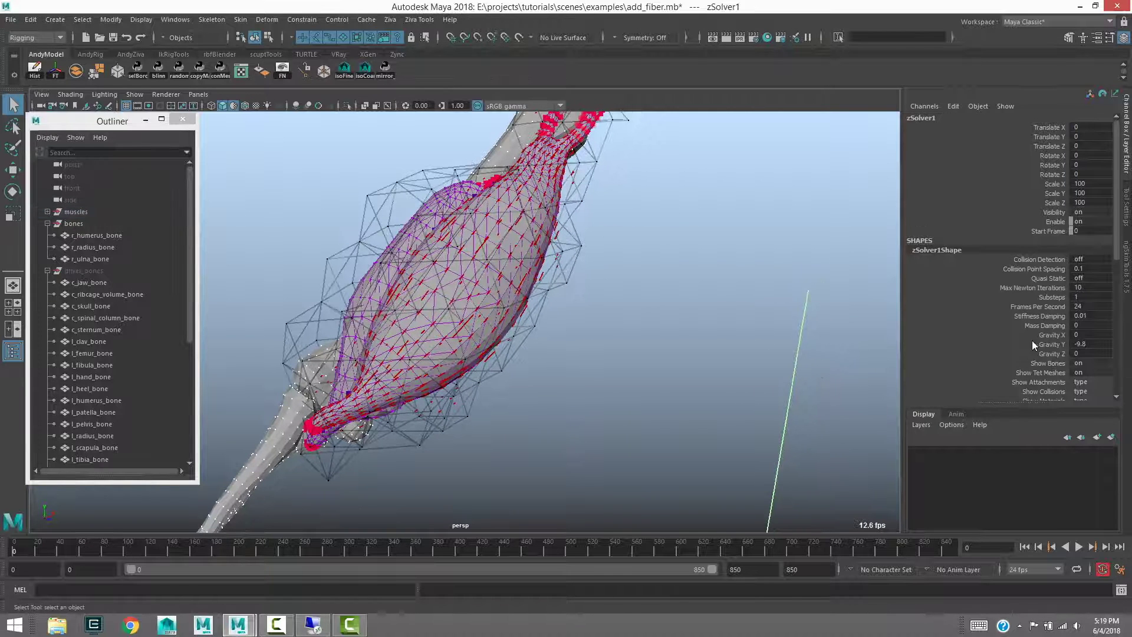
scroll(1108, 279, "down", 3)
left_click(1082, 300)
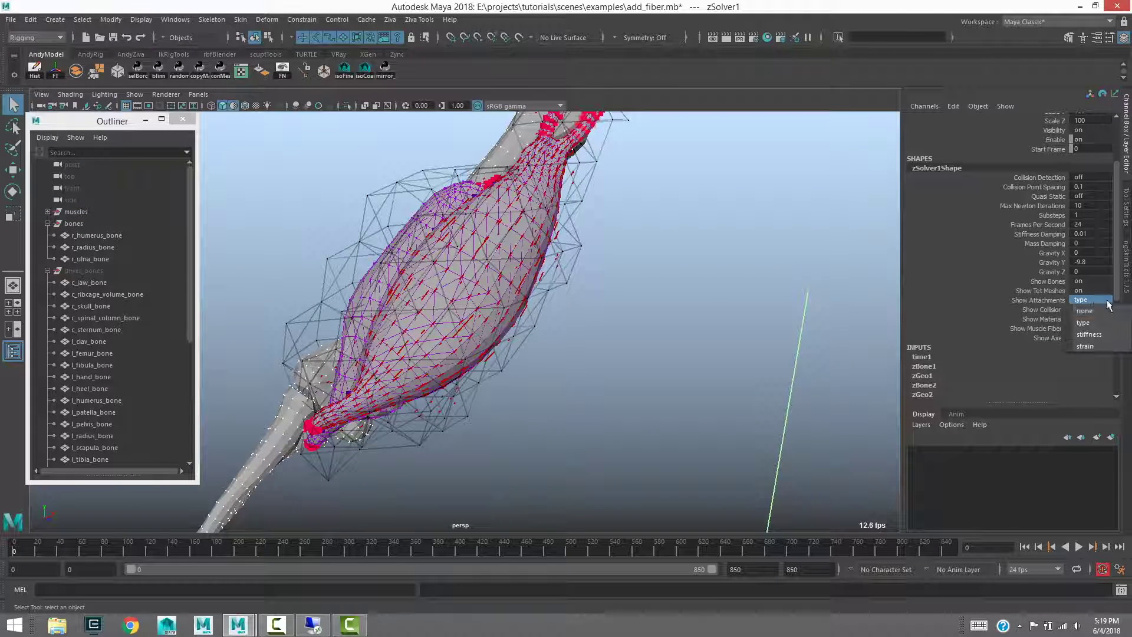
left_click(1096, 312)
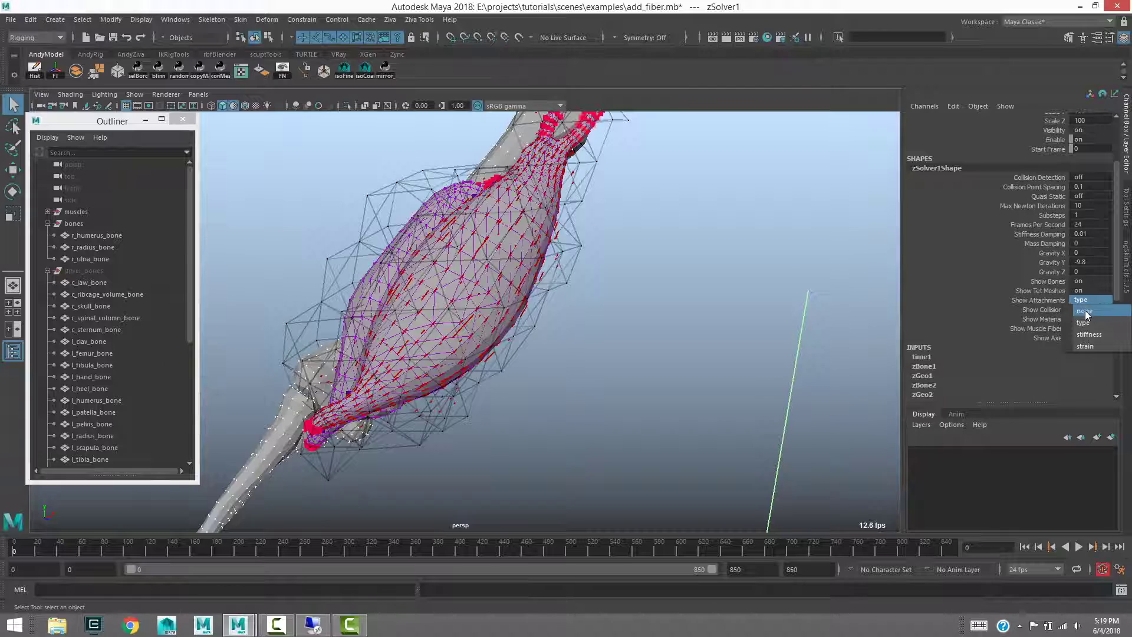
Step: Select the bicep tissue and examine the fiber directions around its two upper tendons
middle_click_drag(634, 239, 623, 332, "alt")
right_click_drag(623, 331, 690, 236, "alt")
middle_click_drag(690, 206, 609, 244, "alt")
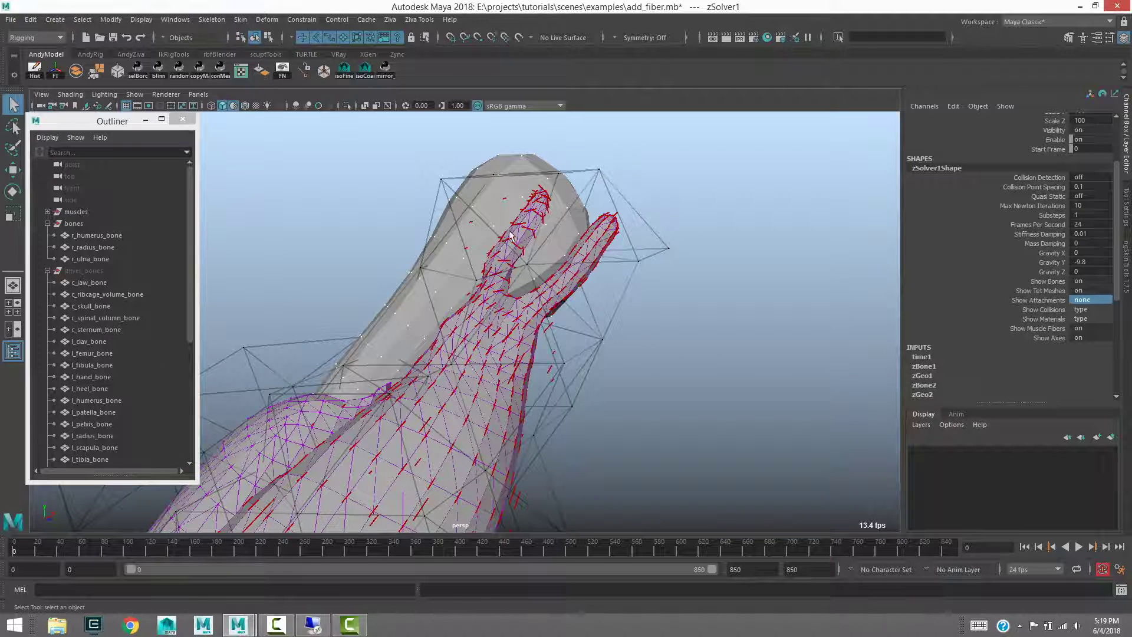
left_click(629, 240)
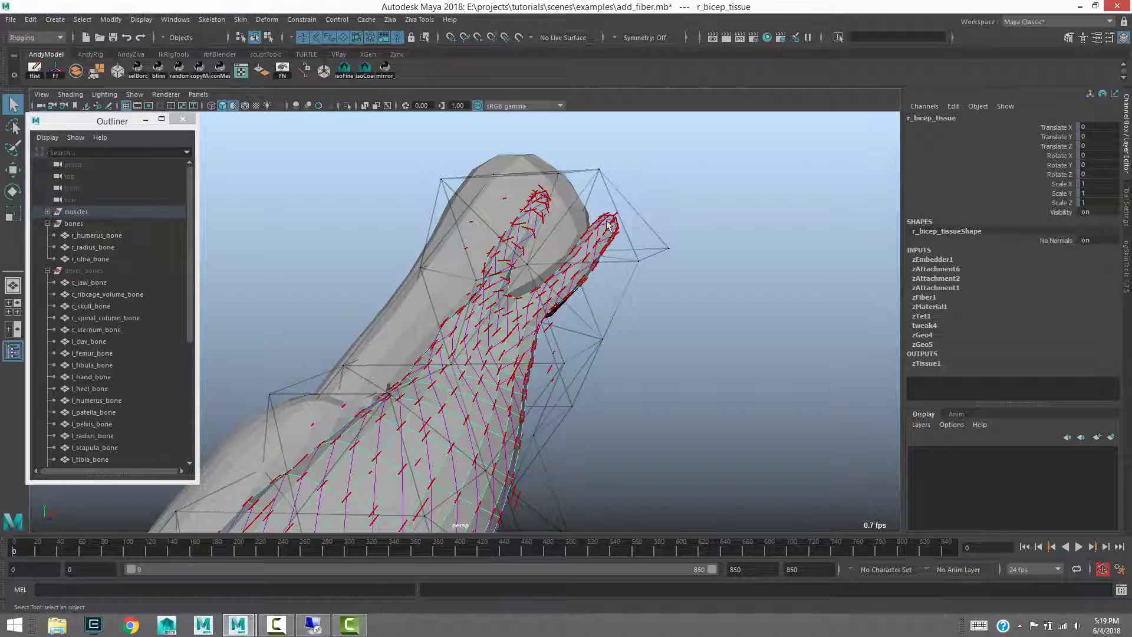
middle_click_drag(565, 307, 640, 224, "alt")
left_click_drag(640, 224, 590, 236, "alt")
middle_click_drag(436, 448, 486, 430, "alt")
left_click_drag(608, 306, 657, 316, "alt")
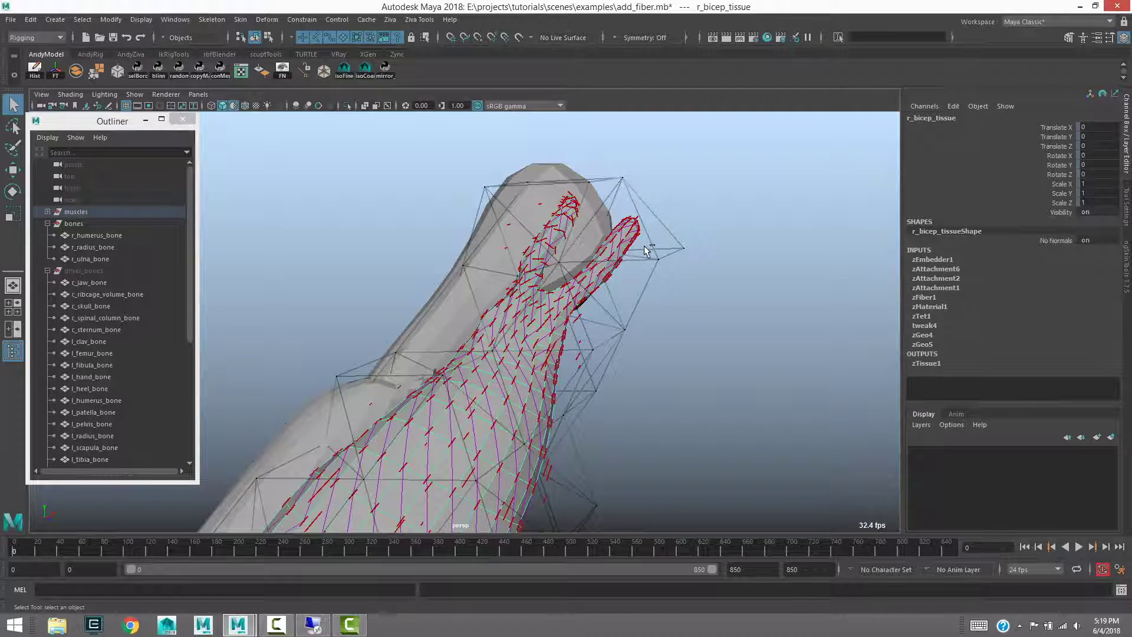
Step: Isolate the bicep tissue and start painting its zFiber1 endPoints map
key("ctrl+1")
right_click(607, 271)
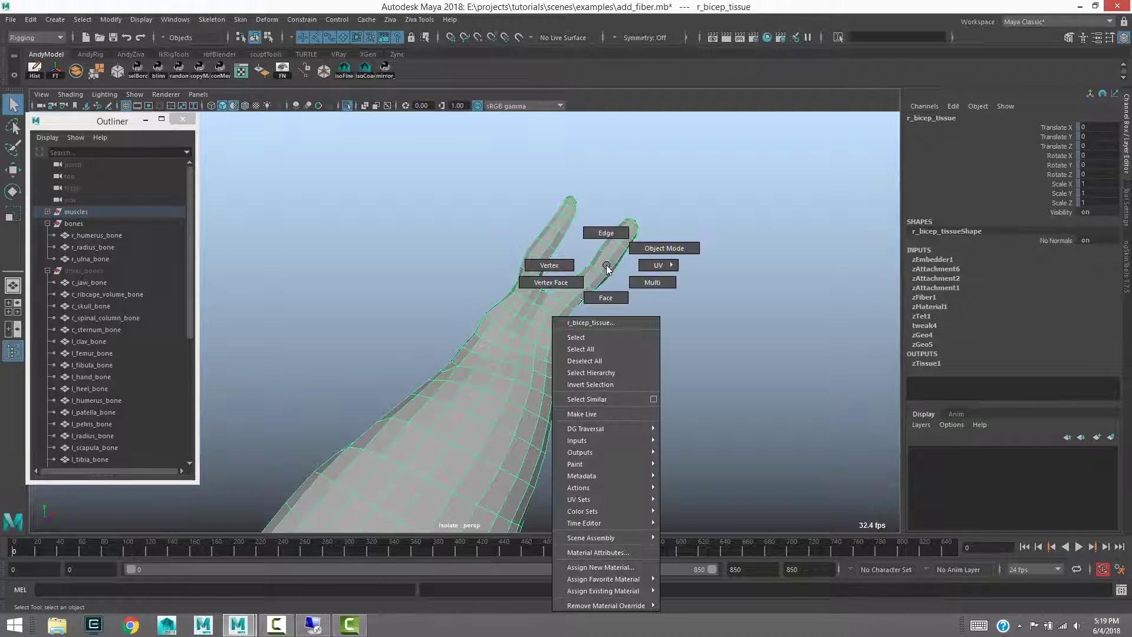
mouse_move(574, 466)
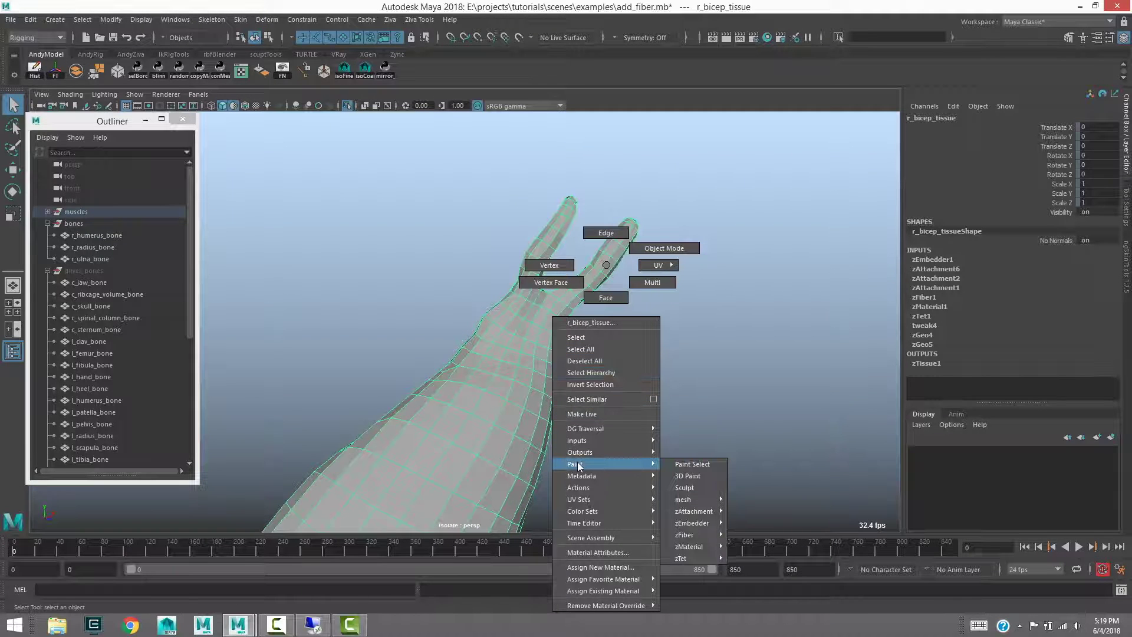
mouse_move(699, 537)
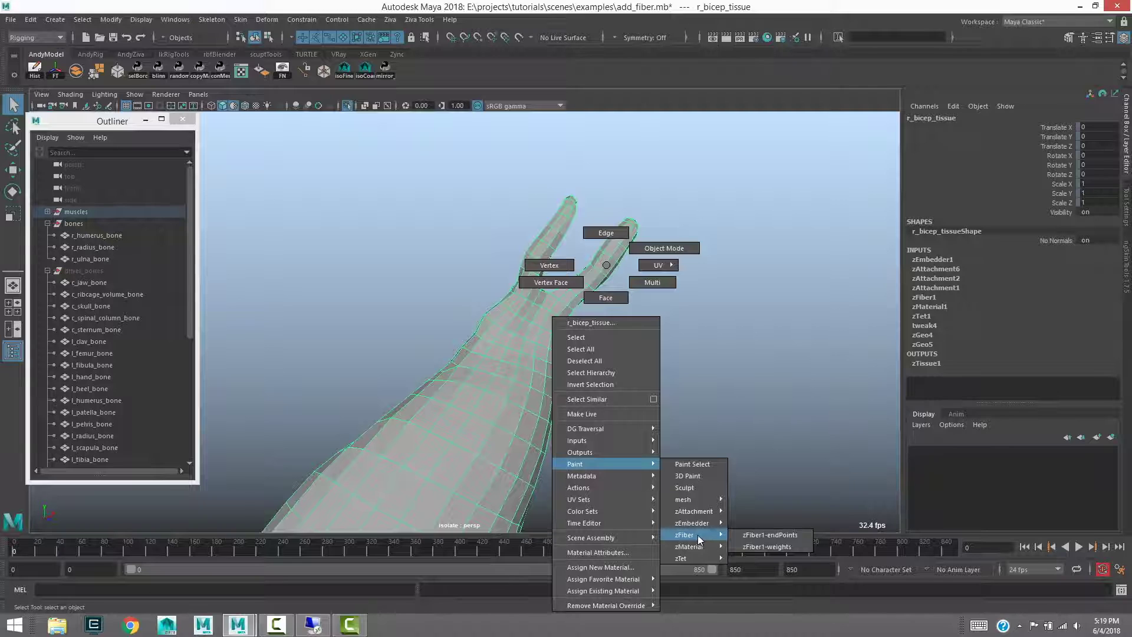
left_click(792, 536)
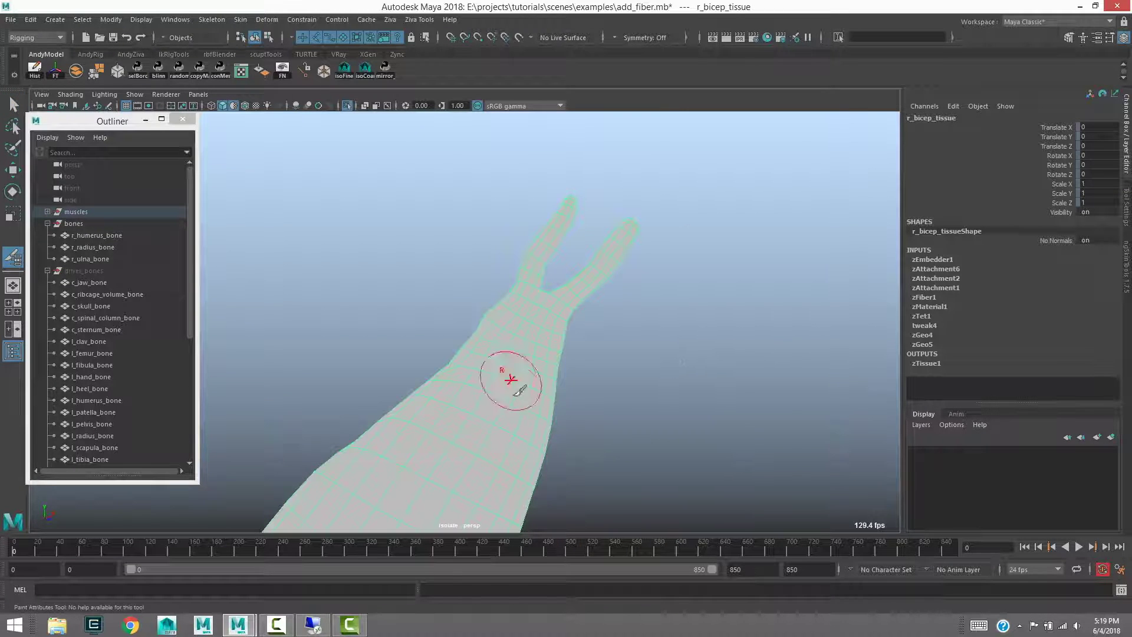
Step: Paint the tip of the unmarked upper tendon with endPoints value 1, using the solid brush profile at radius 0.3985
mouse_move(551, 380)
left_mouse_down("alt")
mouse_move(442, 374)
mouse_move(572, 396)
mouse_move(617, 354)
mouse_move(534, 353)
mouse_move(540, 360)
mouse_move(417, 379)
mouse_move(551, 354)
mouse_move(493, 397)
mouse_move(567, 309)
mouse_move(549, 342)
mouse_move(566, 348)
mouse_move(522, 345)
mouse_move(493, 374)
mouse_move(505, 303)
mouse_move(480, 271)
mouse_move(533, 309)
mouse_move(527, 327)
left_mouse_up("alt")
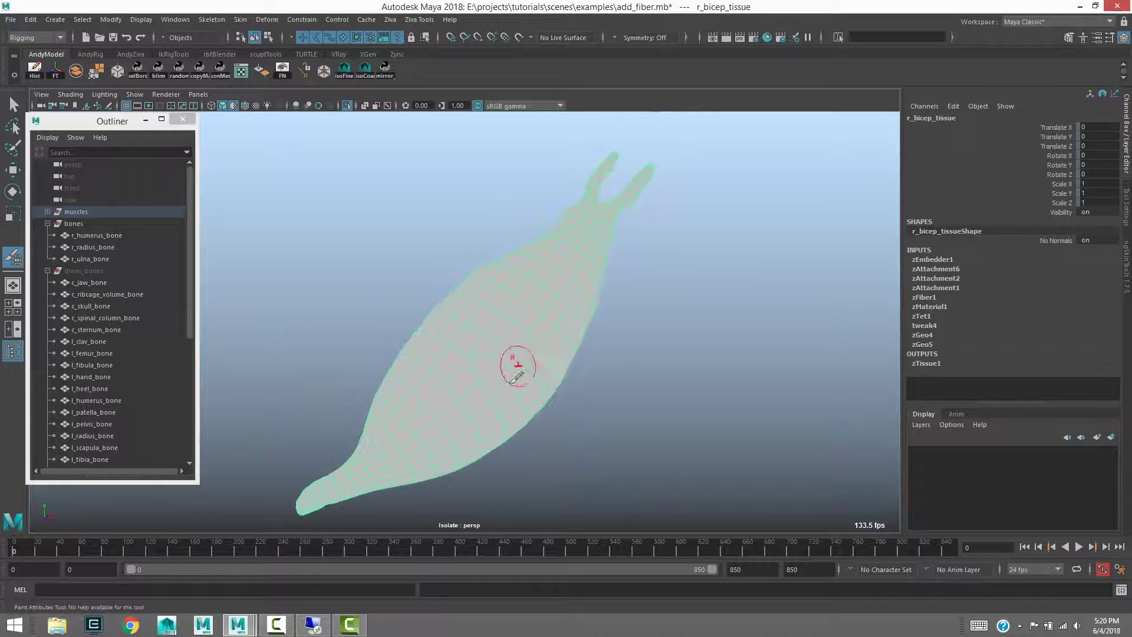
left_click_drag(519, 366, 519, 329, "alt")
mouse_move(407, 433)
left_mouse_down("alt")
mouse_move(493, 392)
mouse_move(415, 430)
left_mouse_up("alt")
mouse_move(415, 430)
middle_mouse_down("alt")
mouse_move(367, 458)
mouse_move(424, 377)
middle_mouse_up("alt")
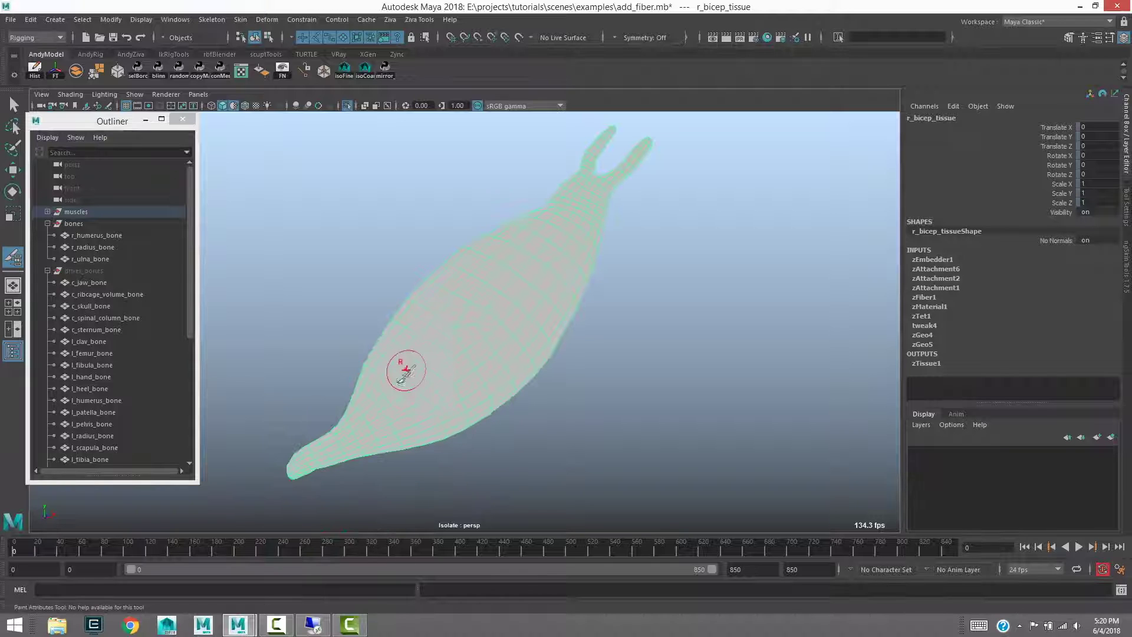
middle_click_drag(571, 227, 452, 374, "alt")
right_click_drag(452, 374, 584, 258, "alt")
mouse_move(584, 258)
left_mouse_down("alt")
mouse_move(567, 269)
mouse_move(561, 315)
mouse_move(447, 338)
mouse_move(517, 220)
left_mouse_up("alt")
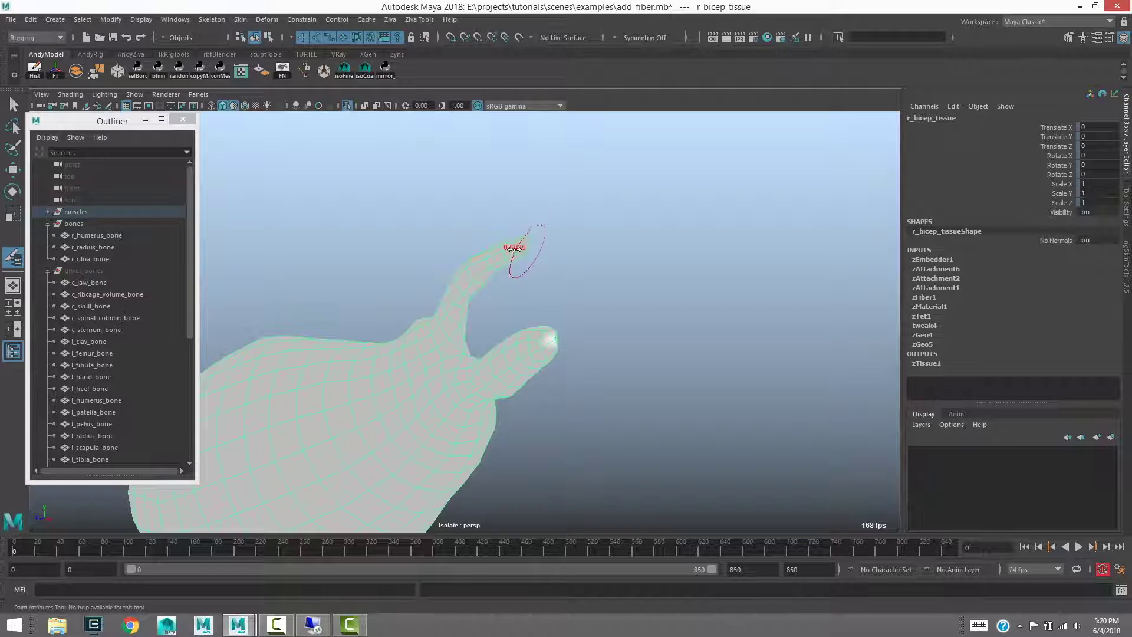
double_click(19, 258)
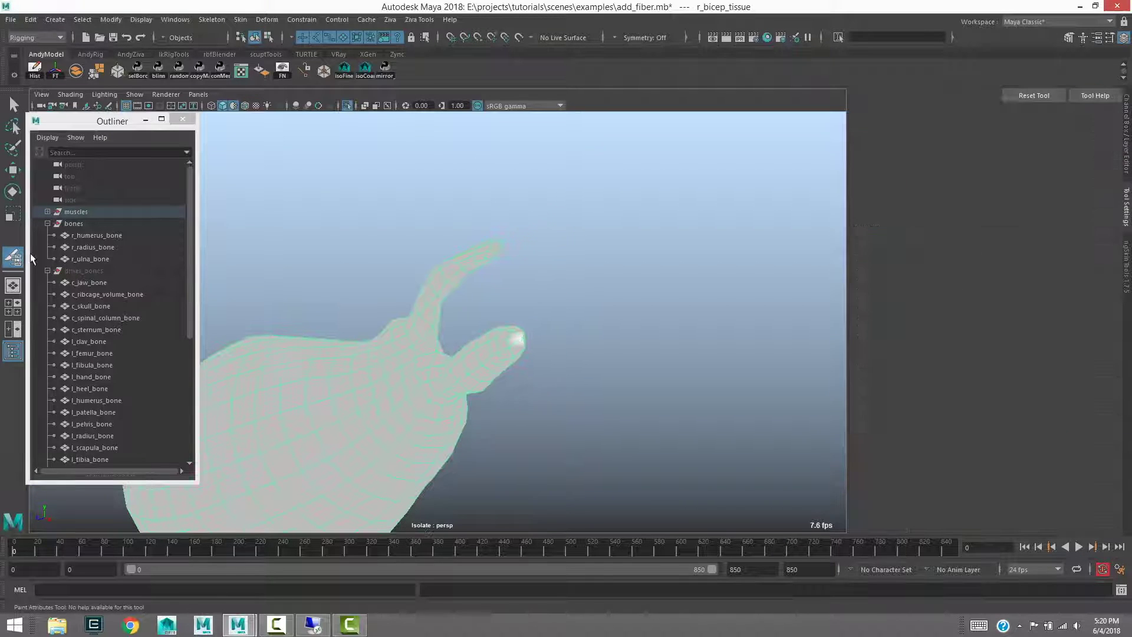
right_click_drag(436, 291, 589, 292, "alt")
key("b")
left_click_drag(543, 196, 537, 195)
left_click(968, 183)
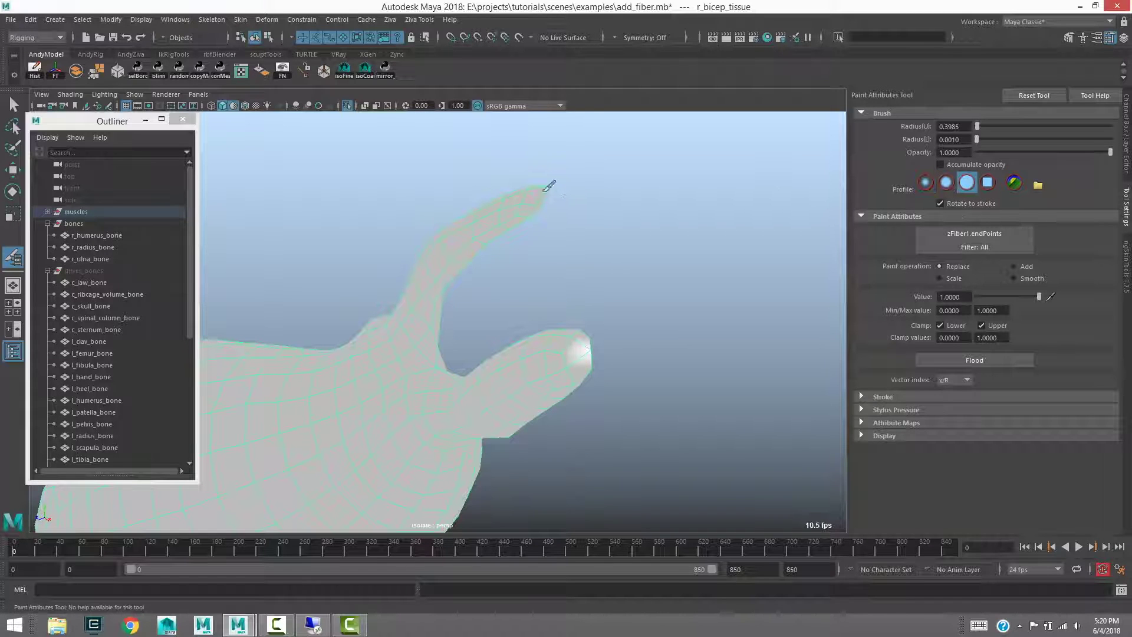
Step: Turn off the isolated view and examine the fiber directions at the two upper tendon tips
mouse_move(614, 139)
right_mouse_down("alt")
mouse_move(464, 282)
mouse_move(479, 270)
right_mouse_up("alt")
key("ctrl+1")
left_click_drag(478, 269, 481, 308, "alt")
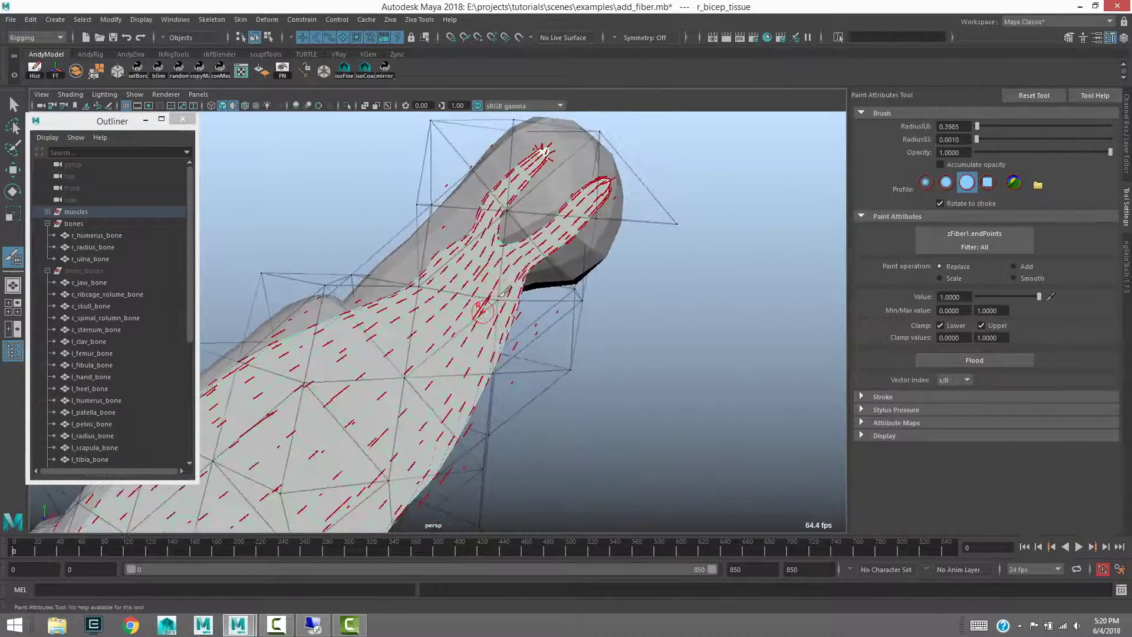
middle_click_drag(481, 309, 450, 404, "alt")
right_click_drag(450, 404, 505, 303, "alt")
middle_click_drag(505, 303, 457, 384, "alt")
right_click_drag(457, 385, 461, 303, "alt")
middle_click_drag(460, 303, 440, 224, "alt")
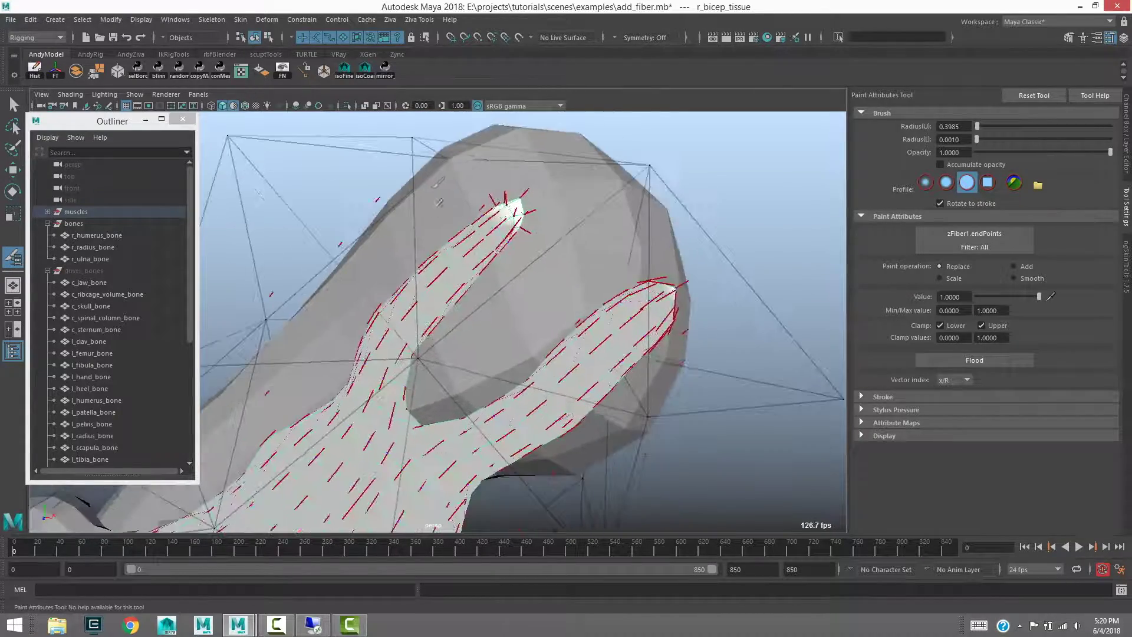
Step: Set the endPoints paint value to 0.5, brush it onto the painted upper tendon tip, and leave the painting tool
left_click_drag(487, 229, 476, 229)
left_click_drag(965, 298, 917, 285)
type(".5")
key("Return")
middle_click_drag(460, 204, 458, 283, "alt")
right_click_drag(458, 283, 504, 298, "alt")
mouse_move(539, 274)
left_mouse_down()
mouse_move(529, 274)
mouse_move(555, 303)
left_mouse_up()
right_click_drag(554, 303, 359, 284, "alt")
middle_click_drag(359, 283, 387, 205, "alt")
key("q")
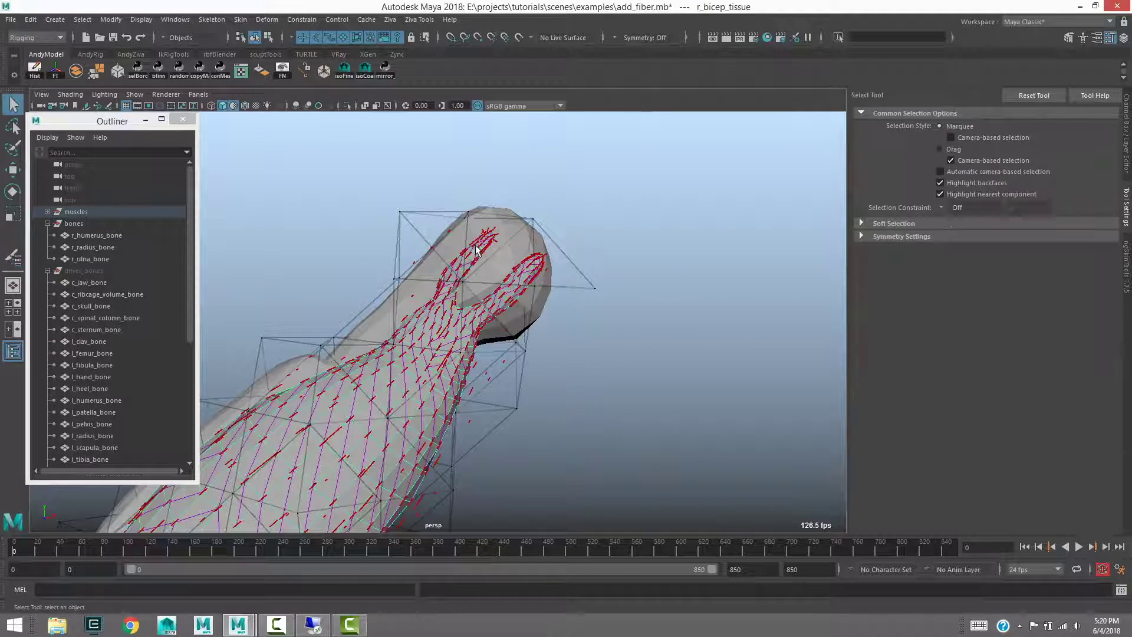
Step: Examine the fiber directions along the whole bicep, from the lower tendon to both upper tendons
middle_click_drag(471, 254, 505, 214, "alt")
middle_click_drag(479, 266, 518, 250, "alt")
right_click_drag(518, 250, 330, 369, "alt")
middle_click_drag(331, 368, 373, 318, "alt")
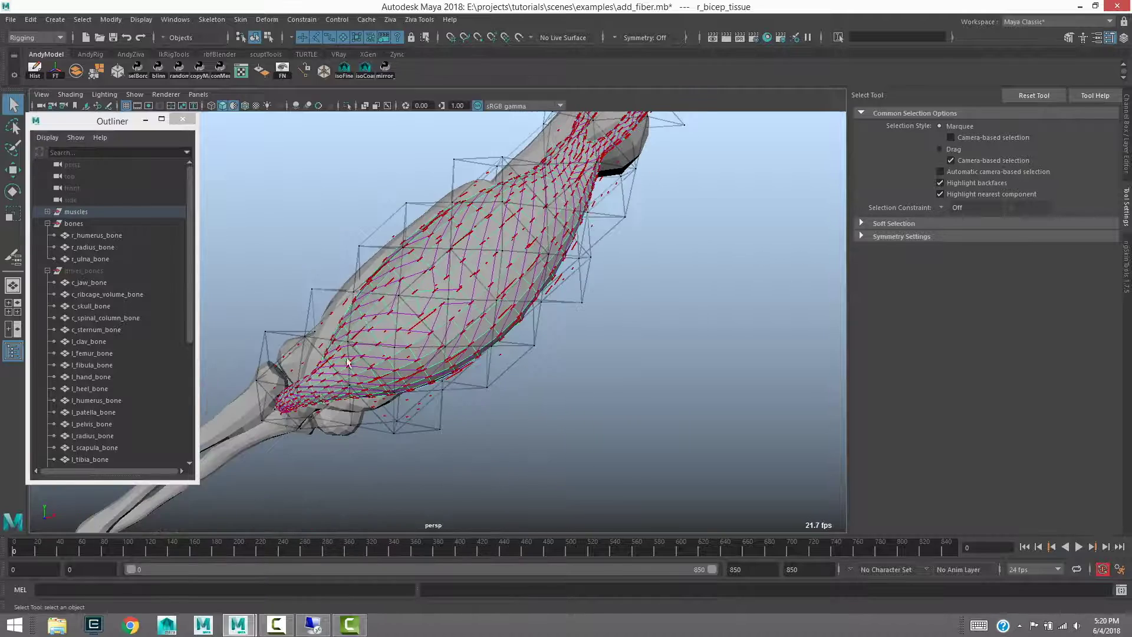
middle_click_drag(513, 243, 476, 284, "alt")
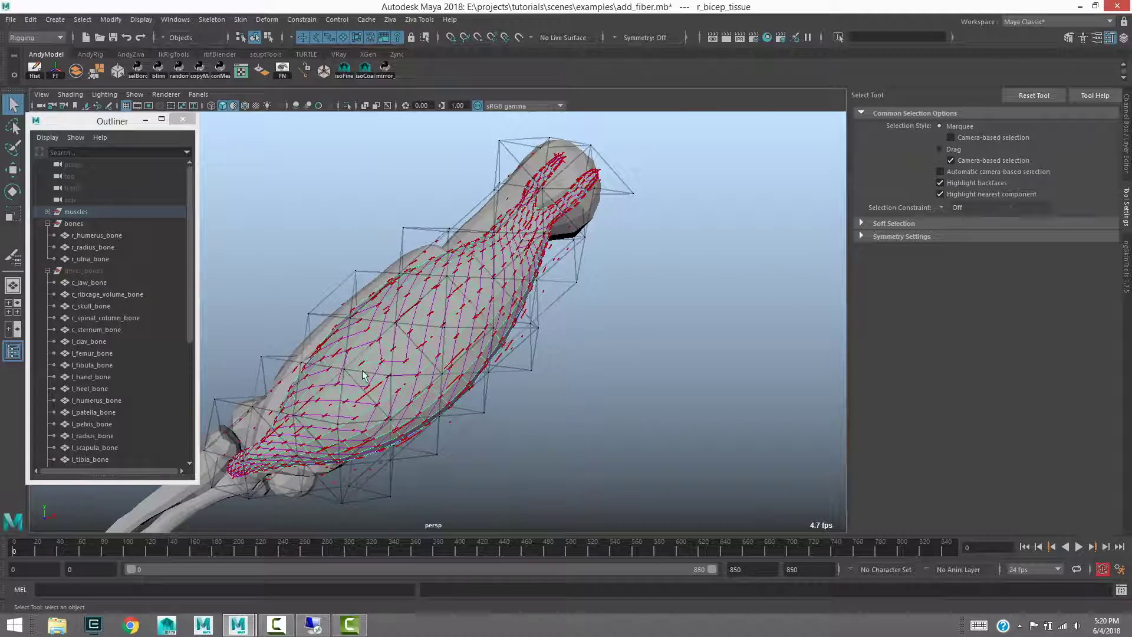
right_click_drag(445, 162, 441, 163, "alt")
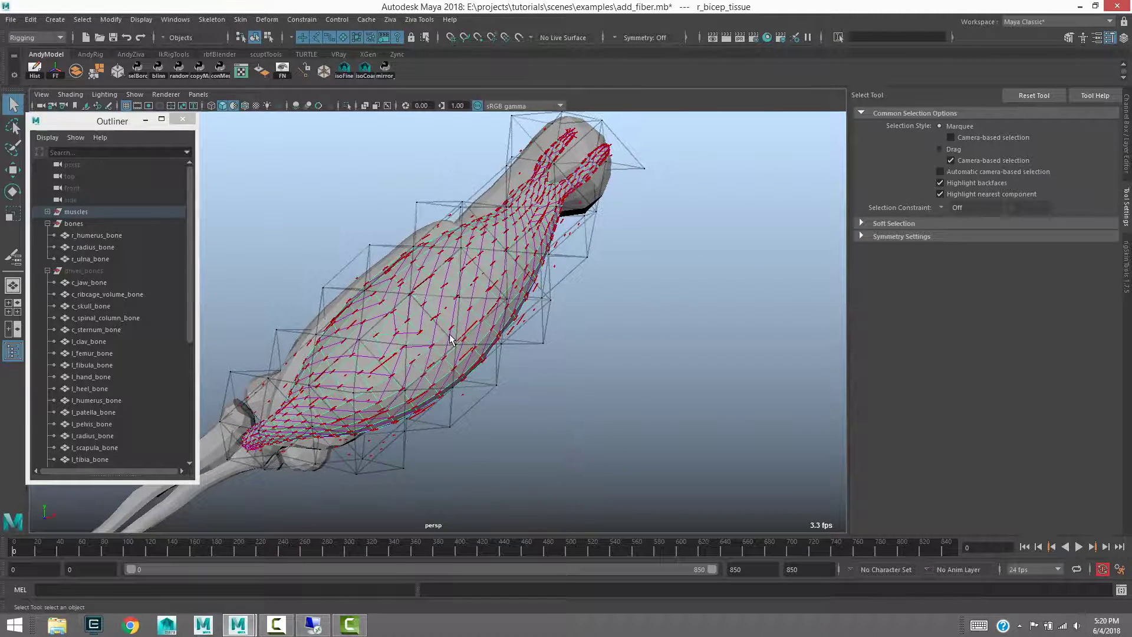
Step: Isolate the bicep and try painting its zFiber1 weights map with value 0 over both tendon ends
left_click(554, 280)
left_click(535, 247)
key("ctrl+1")
mouse_move(528, 232)
right_mouse_down()
mouse_move(518, 436)
mouse_move(619, 506)
mouse_move(698, 505)
mouse_move(690, 514)
right_mouse_up()
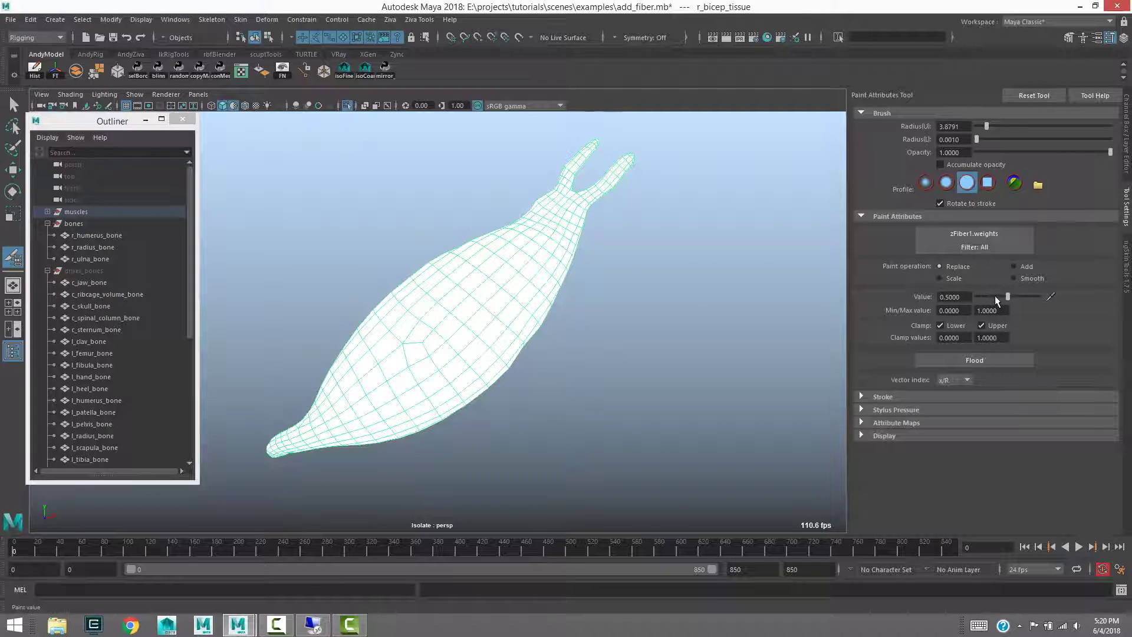
left_click_drag(999, 297, 977, 296)
left_click(575, 204)
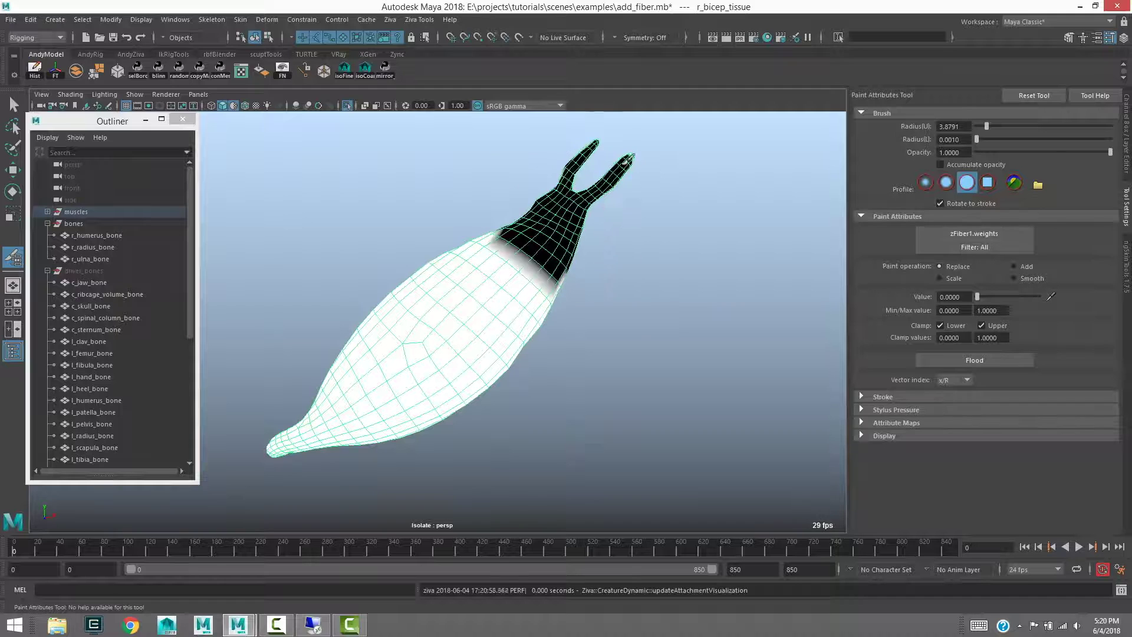
mouse_move(318, 431)
left_mouse_down()
mouse_move(296, 440)
mouse_move(379, 374)
mouse_move(387, 319)
mouse_move(410, 373)
left_mouse_up()
left_click(327, 453)
Step: Undo the fiber weight strokes, leave the painting tool, and bring the rest of the arm back into view
key("ctrl+z")
key("ctrl+z")
key("ctrl+z")
key("ctrl+z")
key("q")
left_click(480, 429)
mouse_move(480, 430)
left_mouse_down("alt")
mouse_move(531, 376)
mouse_move(518, 281)
left_mouse_up("alt")
left_click(530, 377)
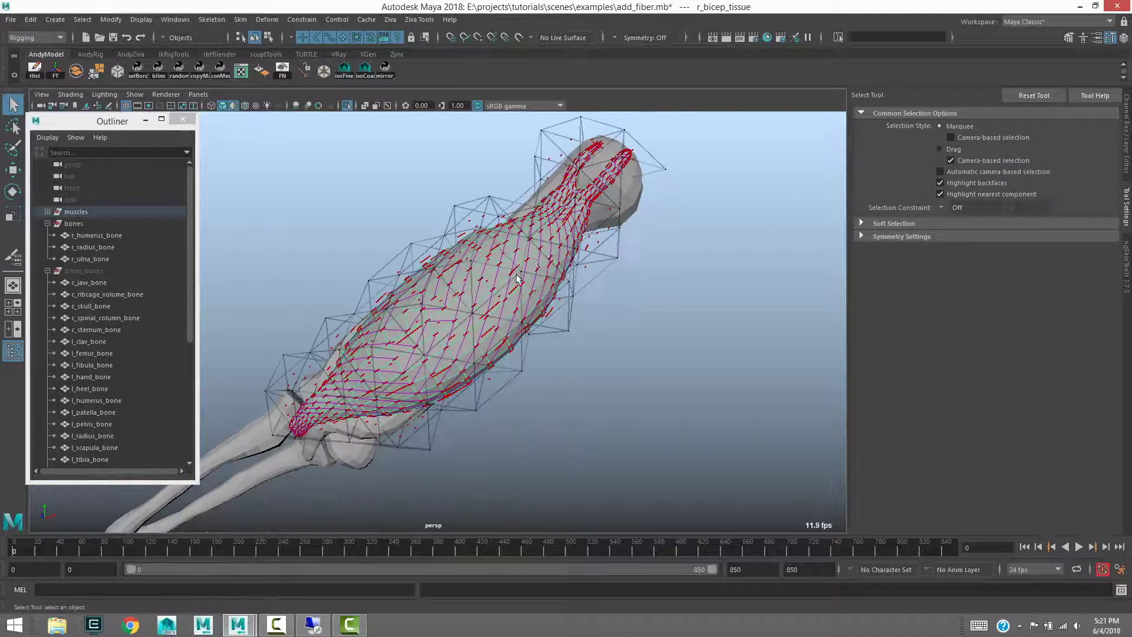
Step: Select zSolver1 and set its Show Attachments option to type
scroll(519, 280, "down", 4)
left_click(714, 359)
left_click(1127, 149)
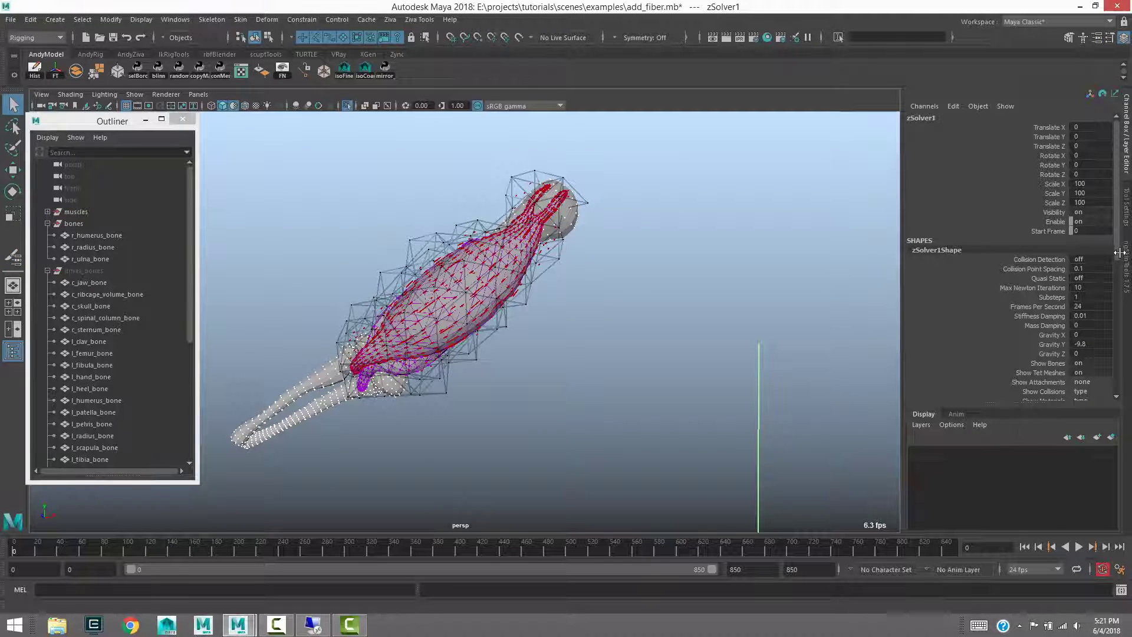
scroll(1101, 311, "down", 3)
left_click(1085, 289)
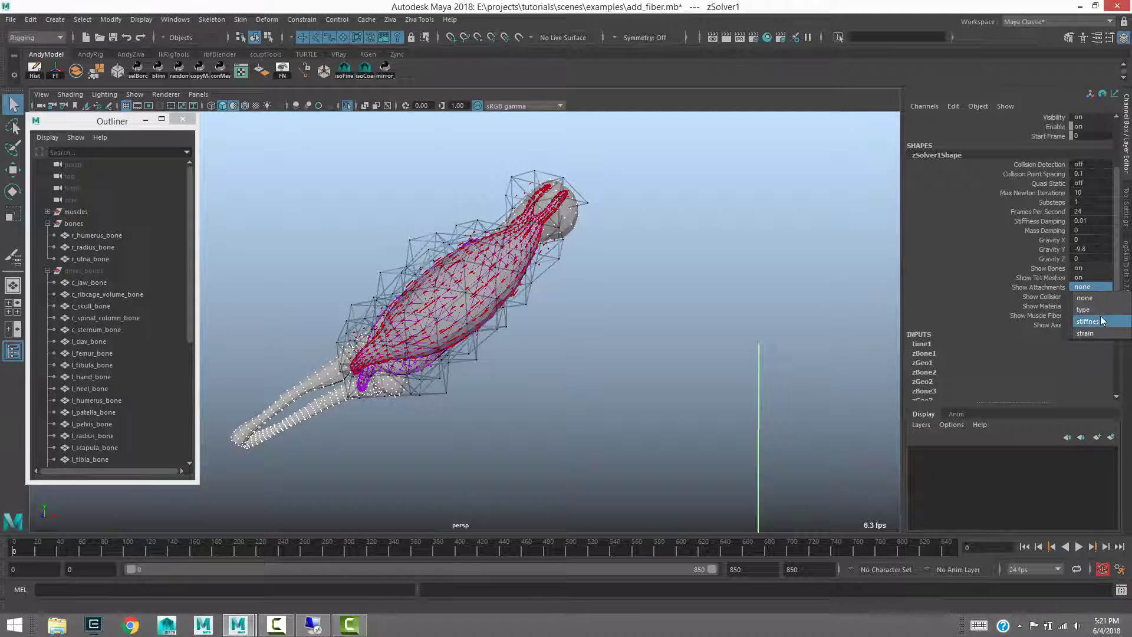
left_click(1091, 310)
right_click_drag(531, 374, 598, 445, "alt")
Step: Select the bicep tissue and expand the zFiber1 node to review its strength, contraction and excitation attributes
left_click(574, 396)
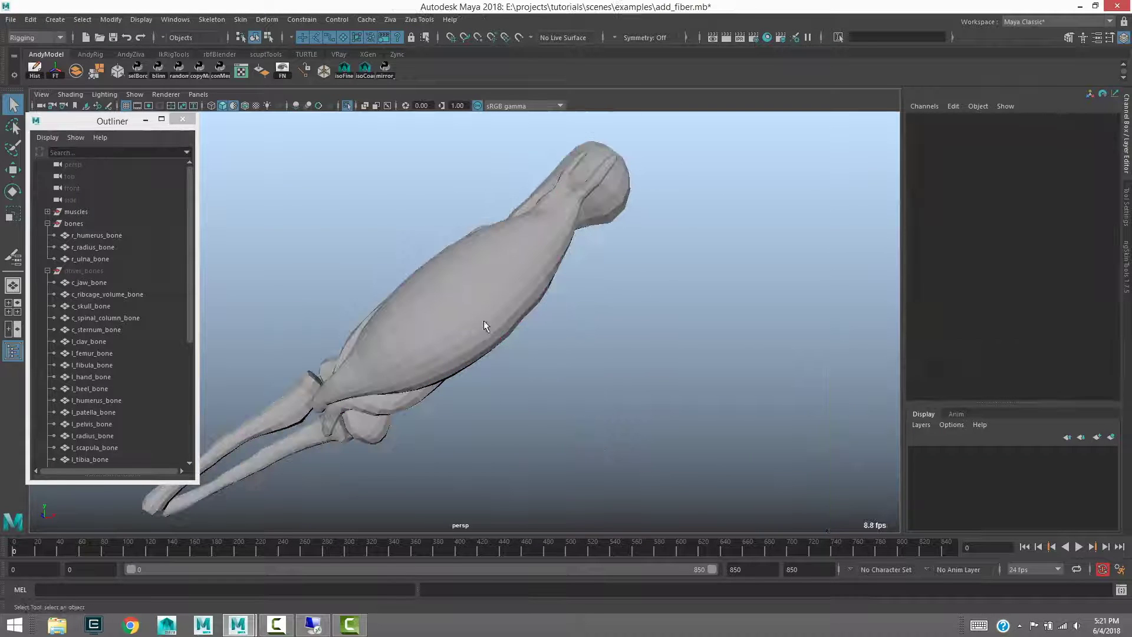
left_click(483, 322)
middle_click_drag(526, 295, 556, 293, "alt")
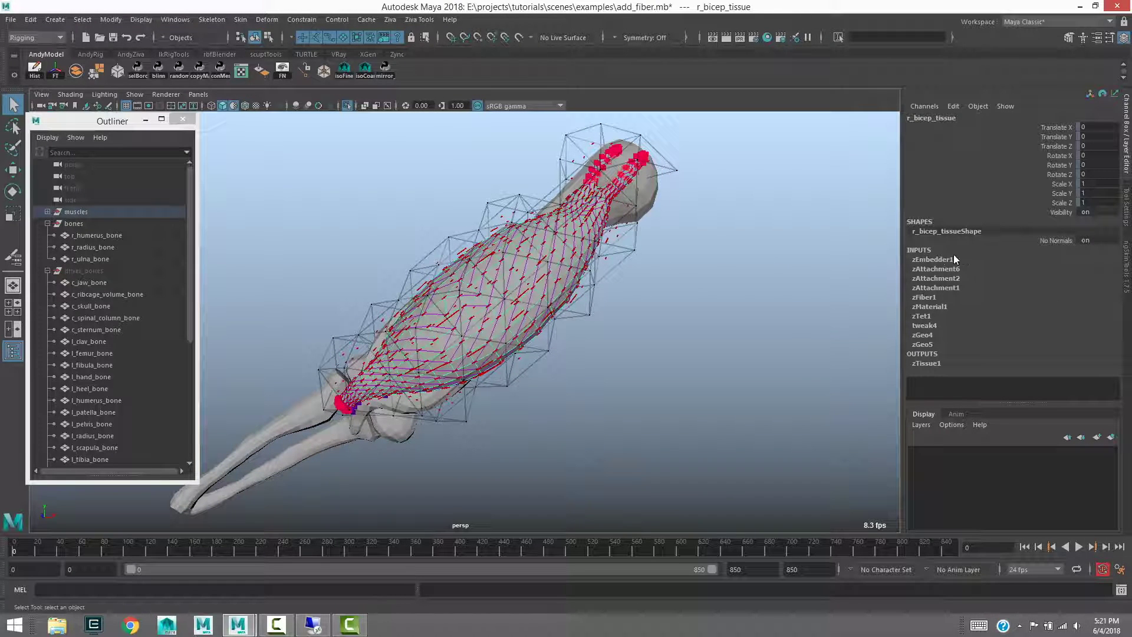
left_click(925, 298)
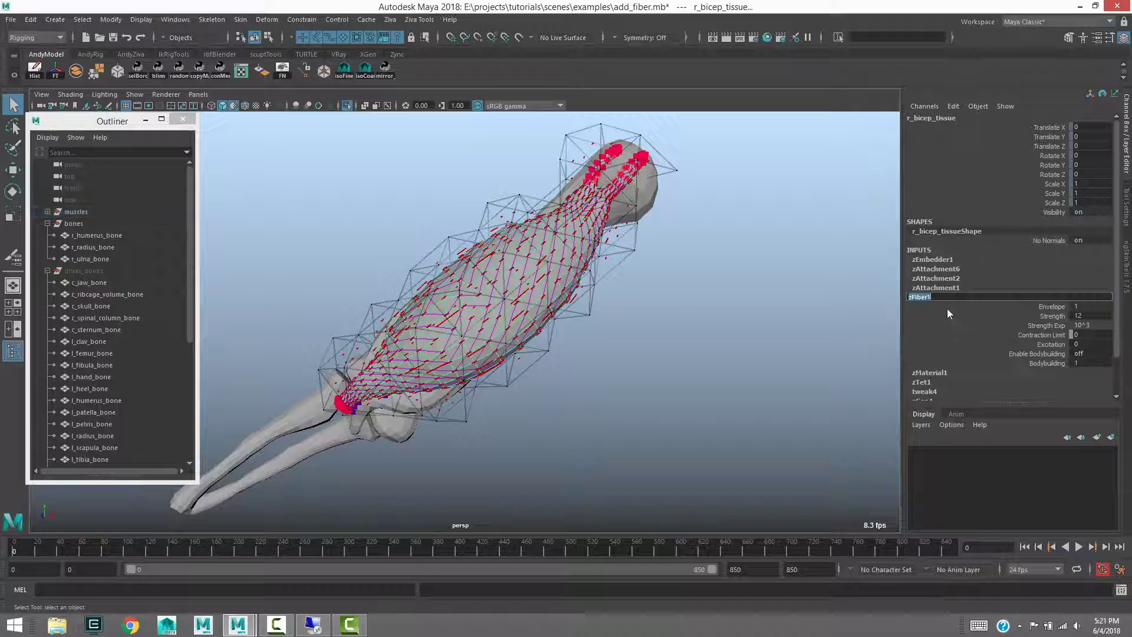
scroll(1048, 296, "down", 3)
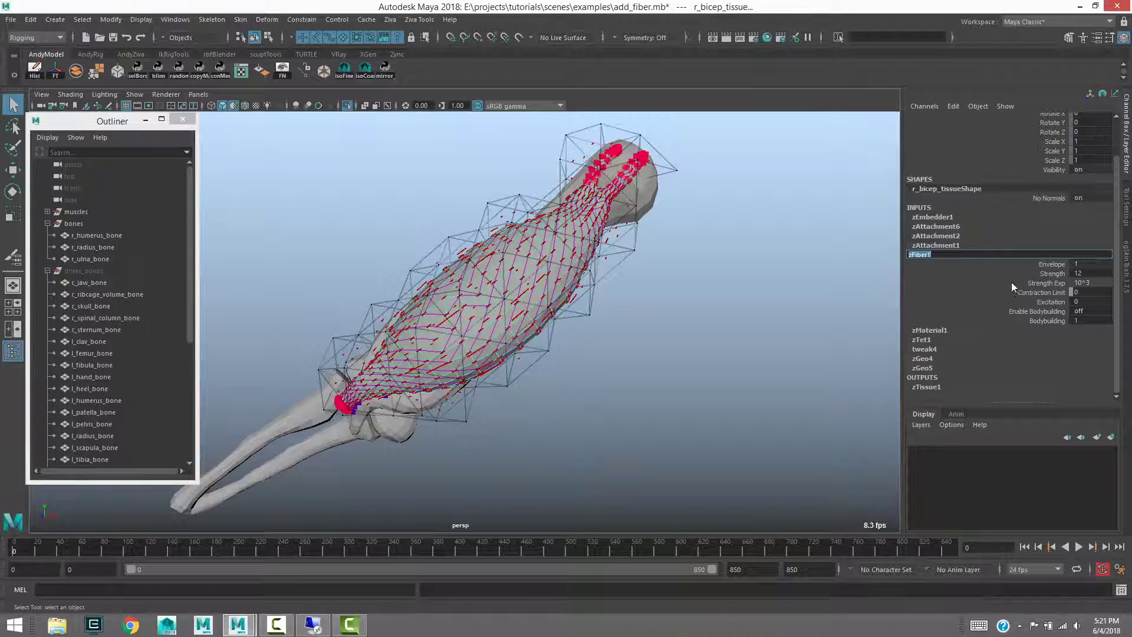
Step: Review zFiber1's Strength, Strength Exp and Excitation attributes and look over the fiber lines on the bicep
left_click(1045, 274)
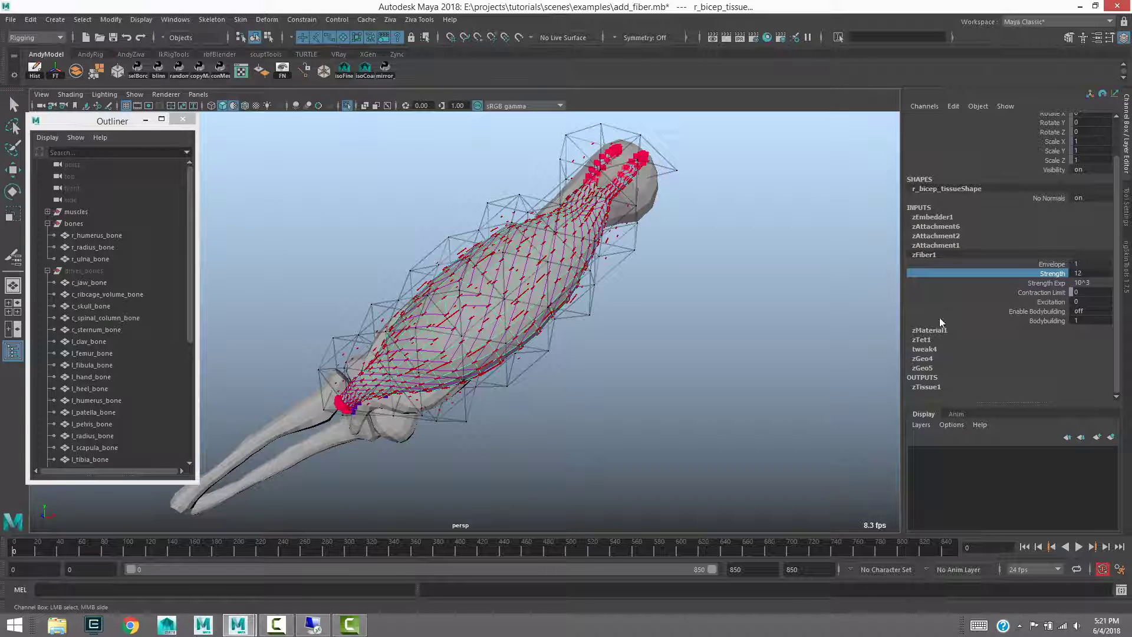
left_click(1045, 283)
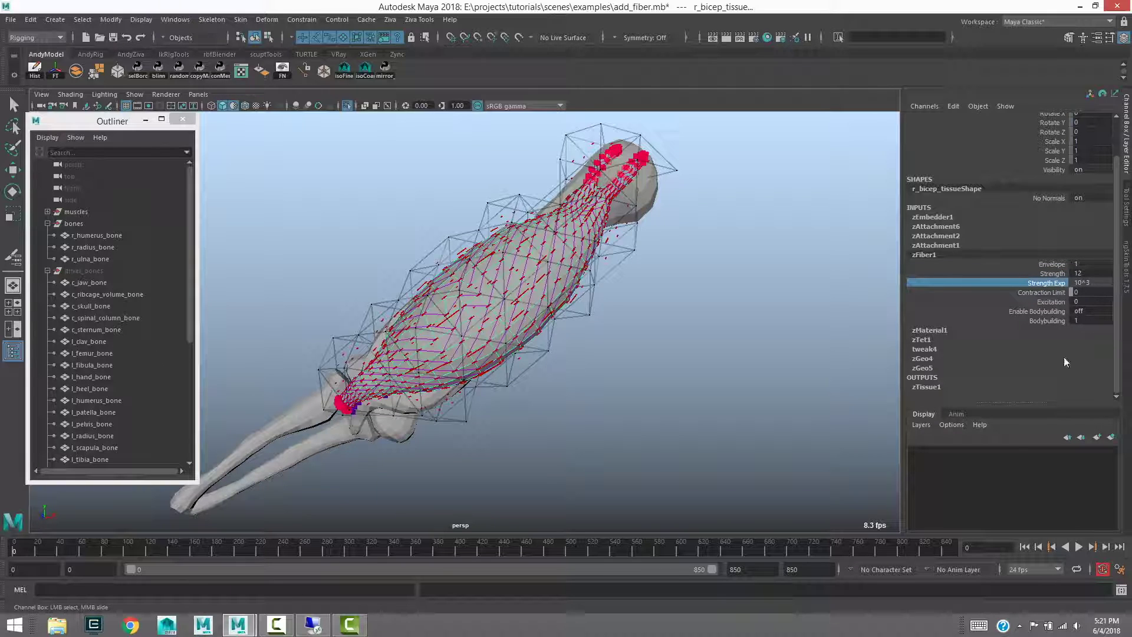
left_click(1048, 302)
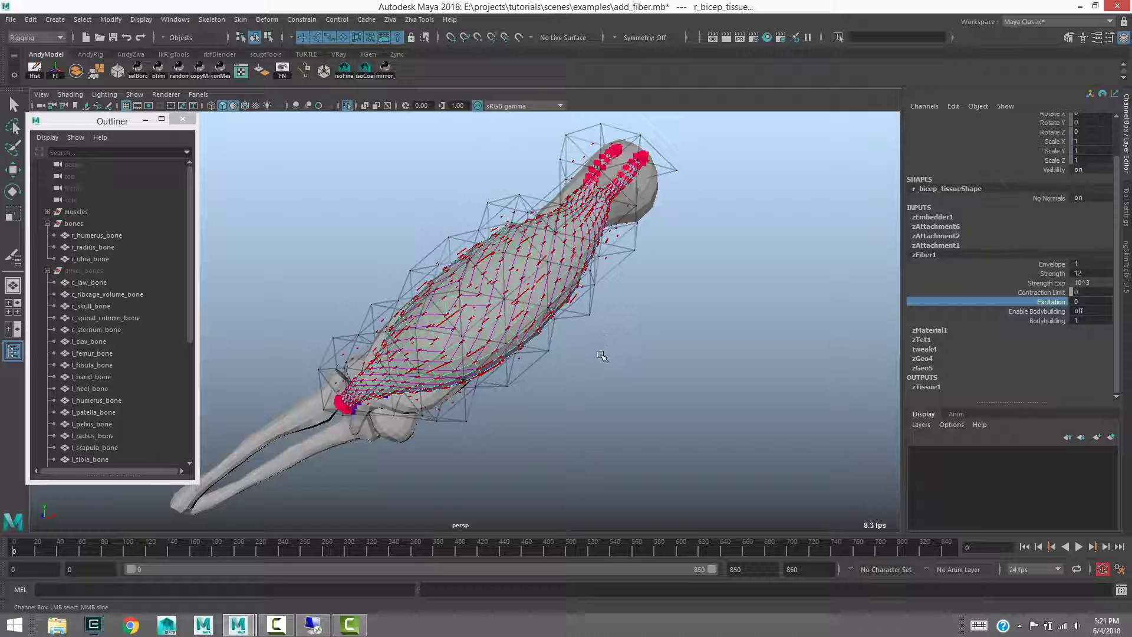
middle_click_drag(600, 355, 616, 348, "alt")
middle_click_drag(607, 303, 613, 308, "alt")
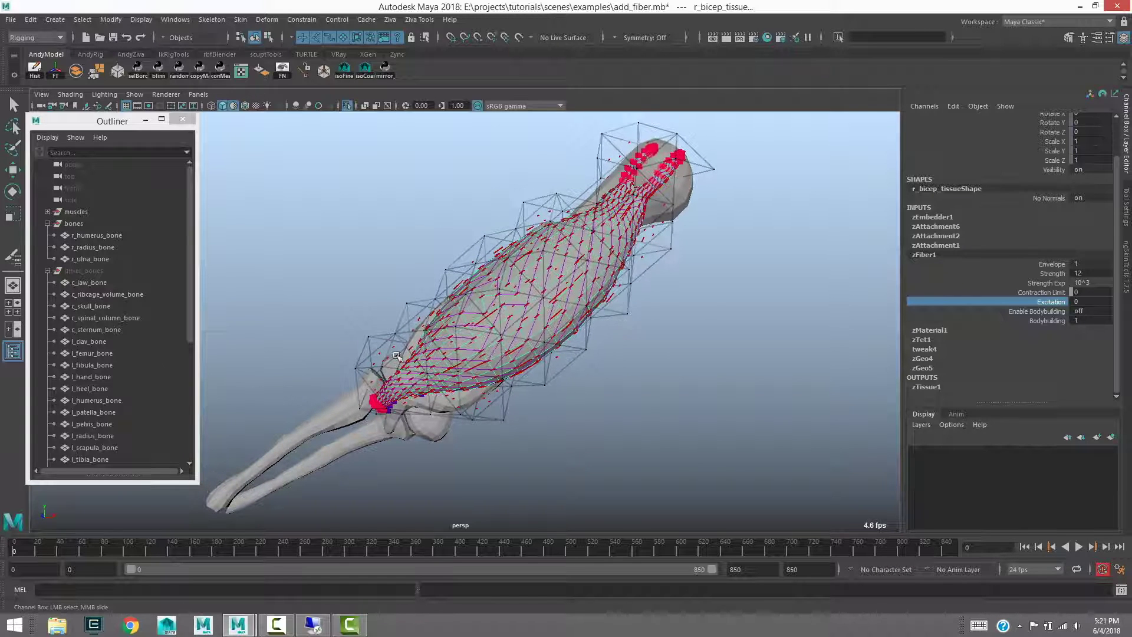
middle_click_drag(475, 354, 478, 350, "alt")
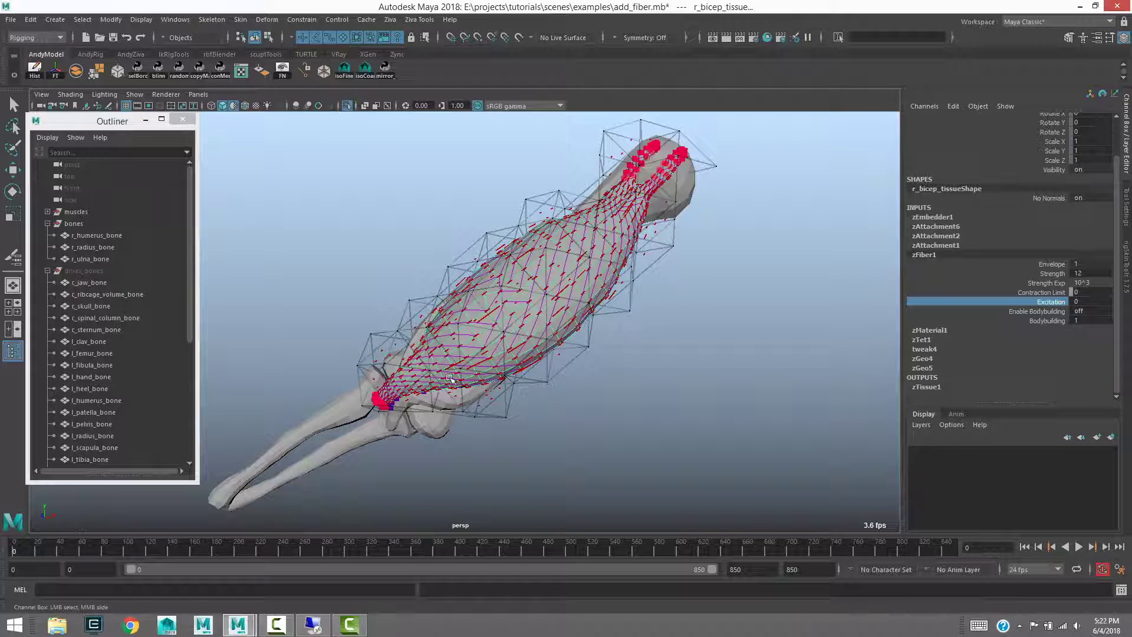
Step: Go to frame 30 and key zFiber1's Excitation at 0
left_click(979, 548)
type("30")
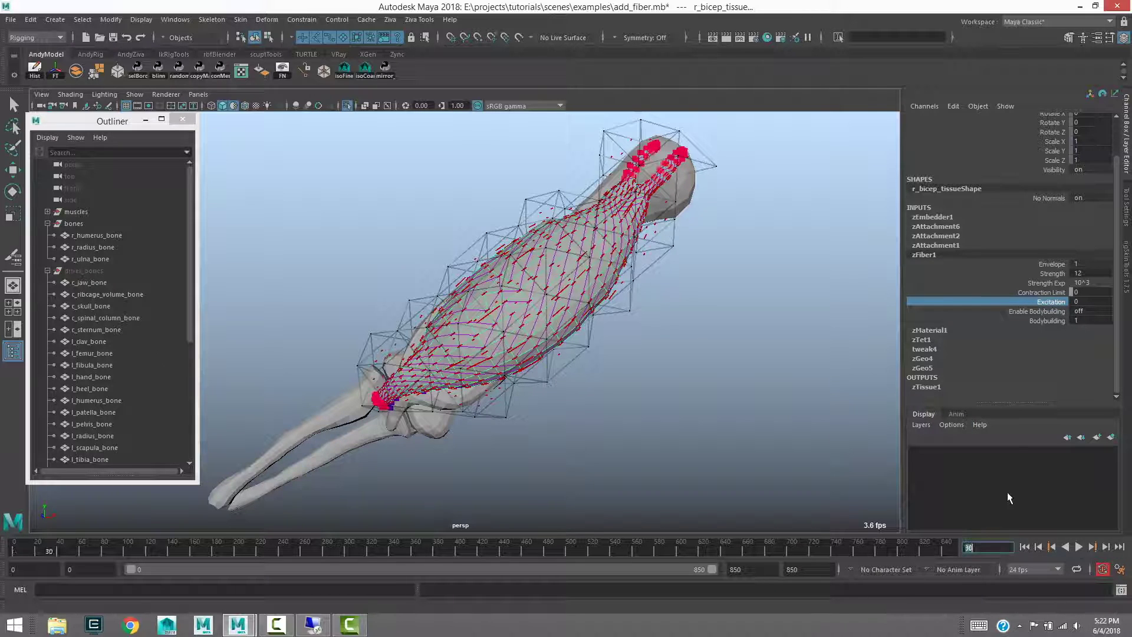
key("Return")
left_click(1091, 302)
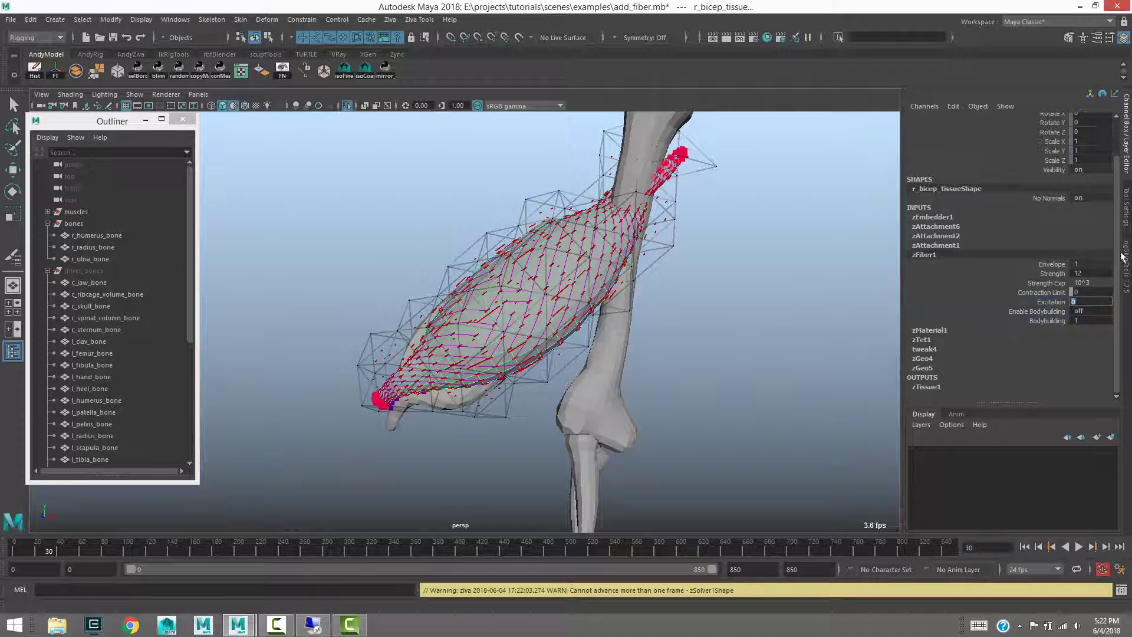
left_click(1060, 302)
right_click(1060, 302)
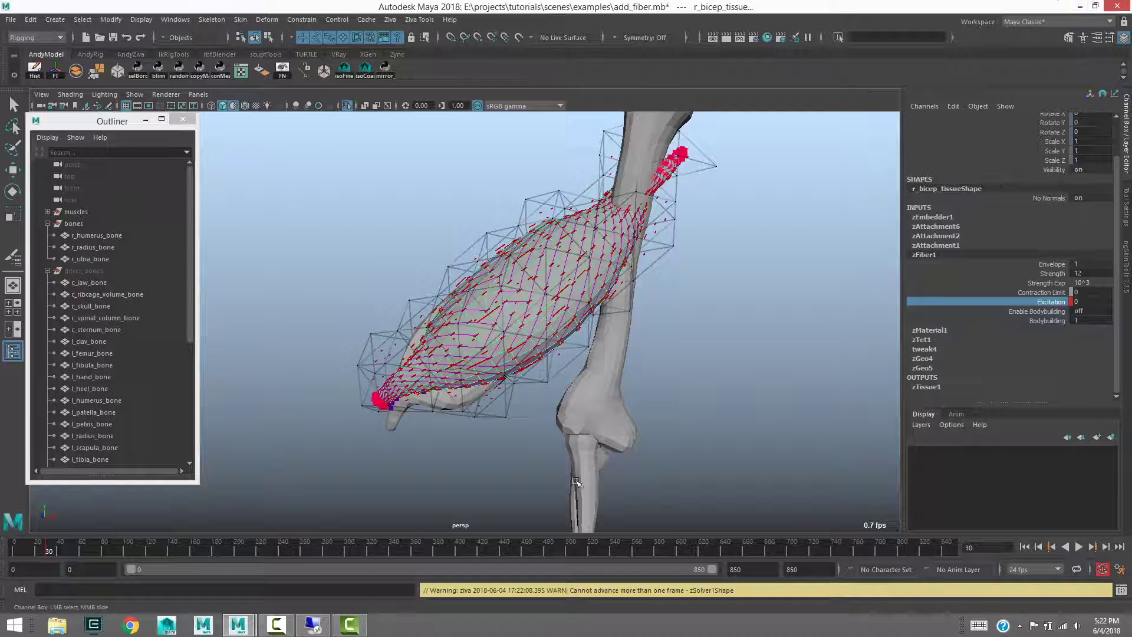
Step: Go to frame 40 and set zFiber1's keyed Excitation to 1
left_click(979, 547)
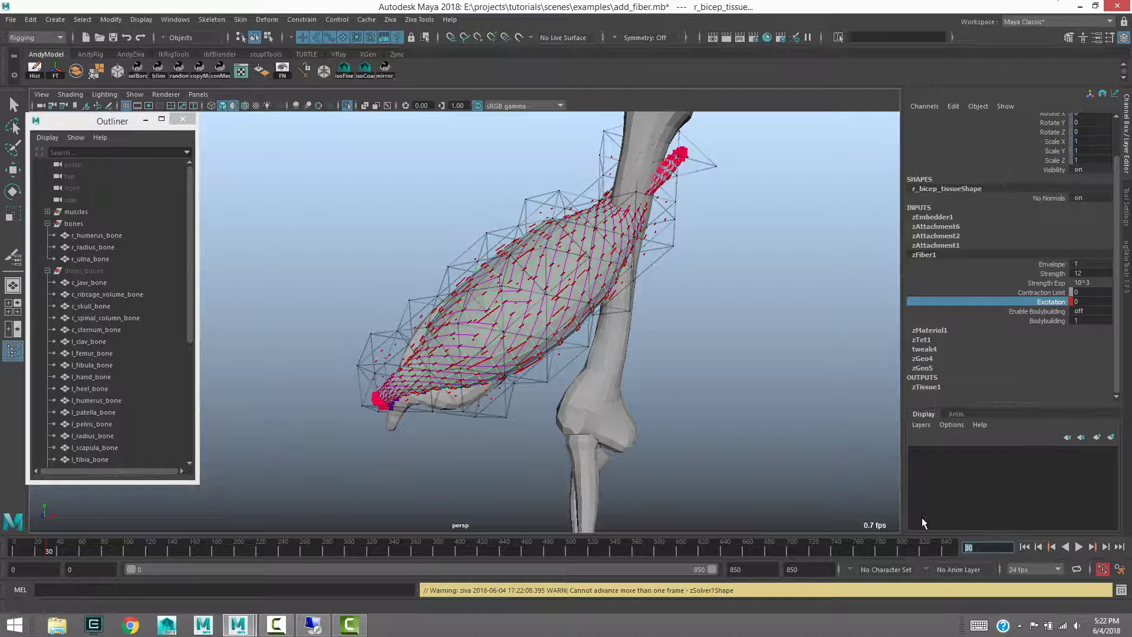
type("40")
key("Return")
left_click(1096, 301)
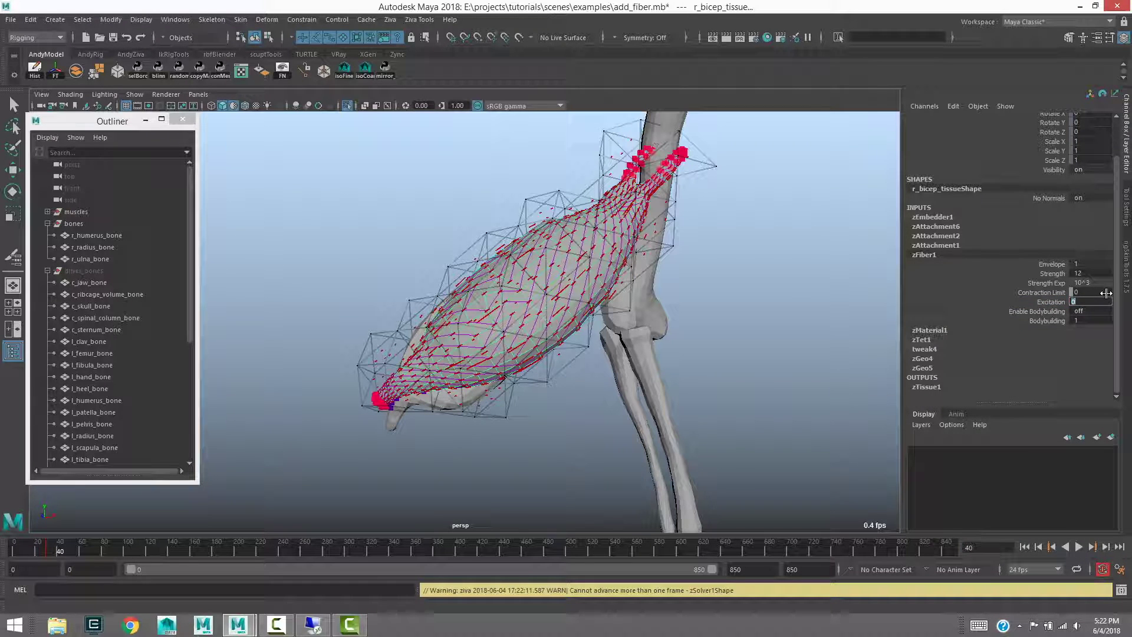
type("1")
key("Return")
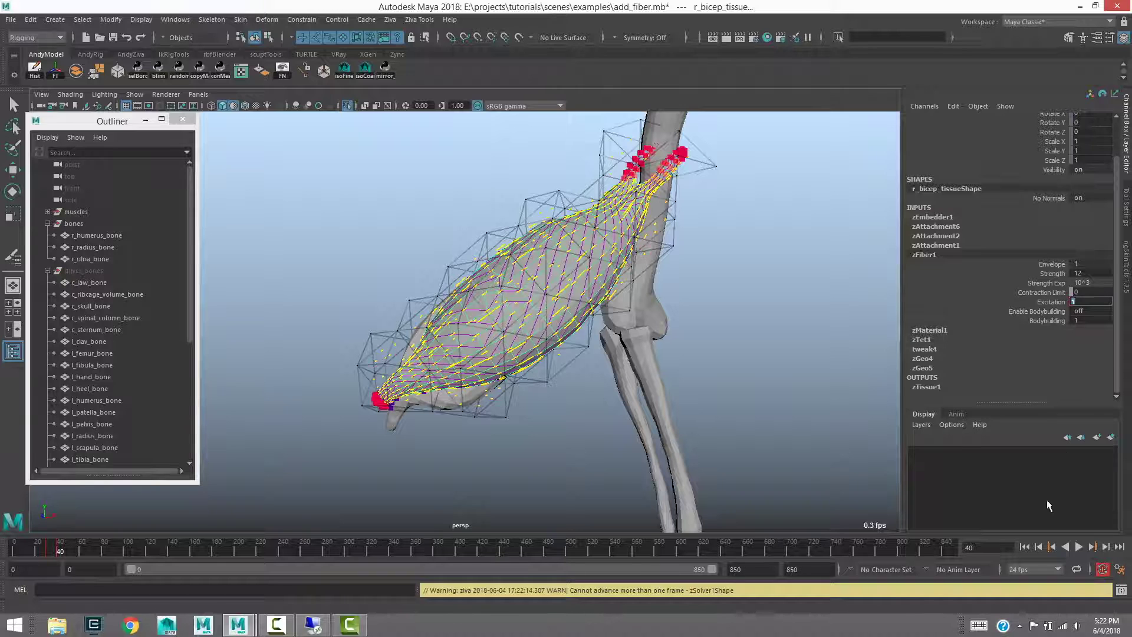
Step: Return to the first frame, set the Offset of c_jaw_bone's bake_AlembicNode to 1000, and collapse the bone group containing it
left_click(1026, 547)
left_click(130, 283)
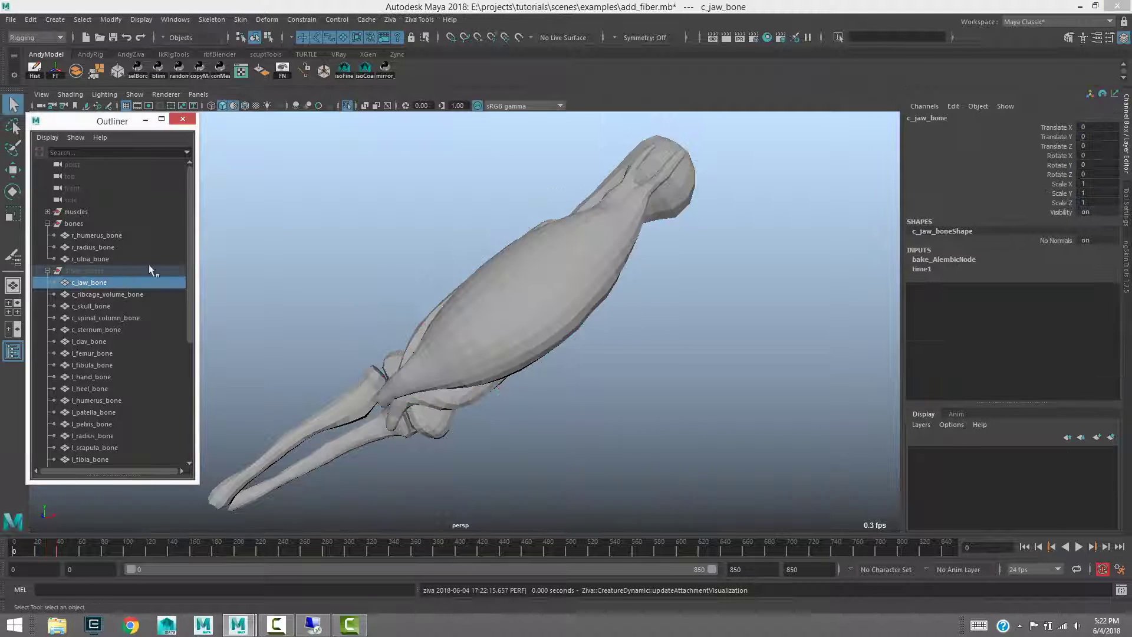
left_click(945, 259)
left_click(1096, 278)
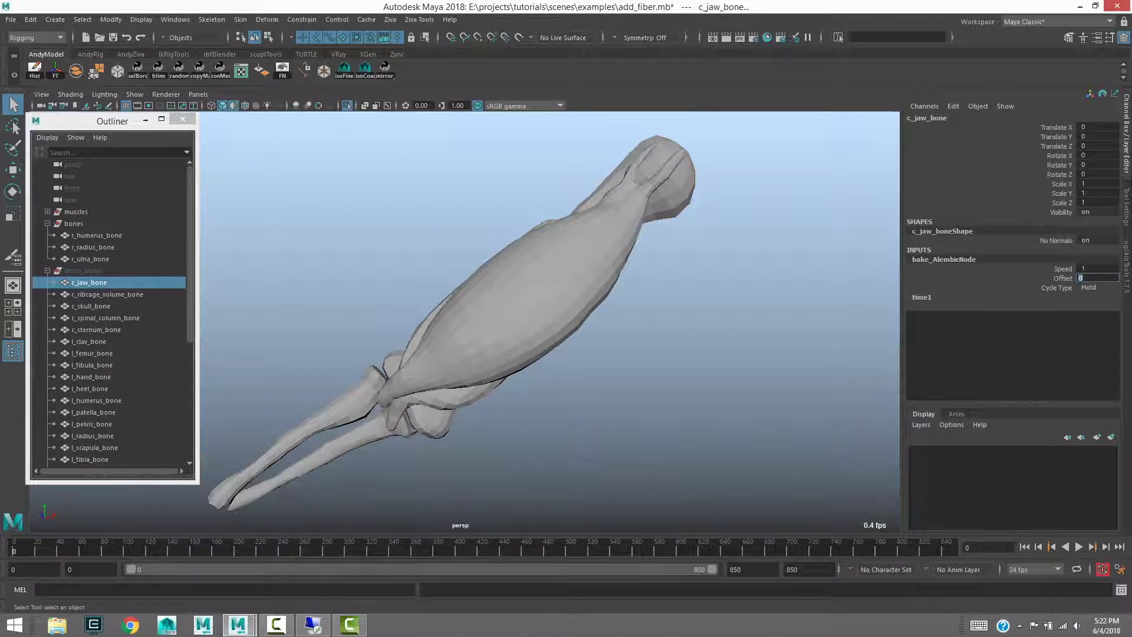
type("1000")
key("Return")
left_click(47, 271)
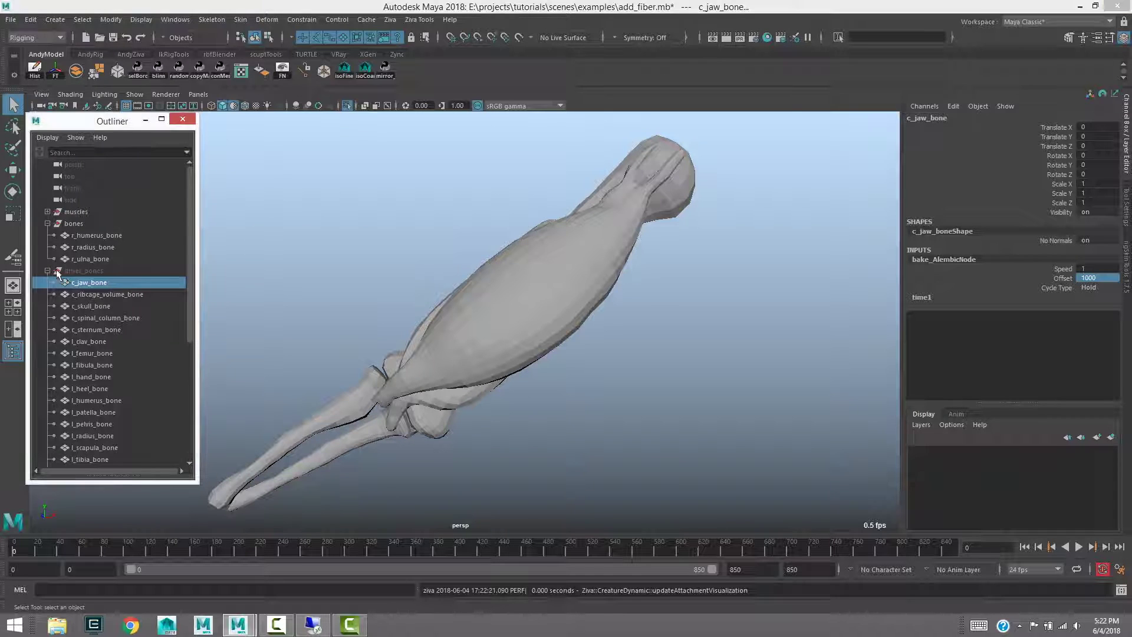
Step: Select the bicep tissue, play the simulation past the excitation keys, and examine the contracting muscle
left_click(484, 366)
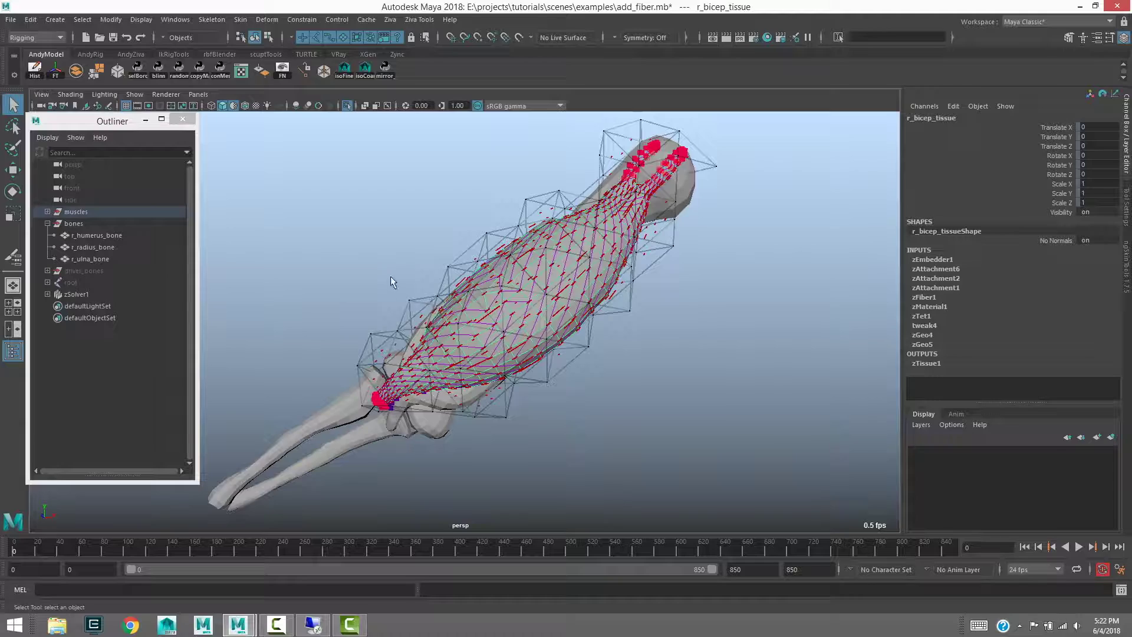
key("f")
right_click_drag(443, 269, 426, 209, "alt")
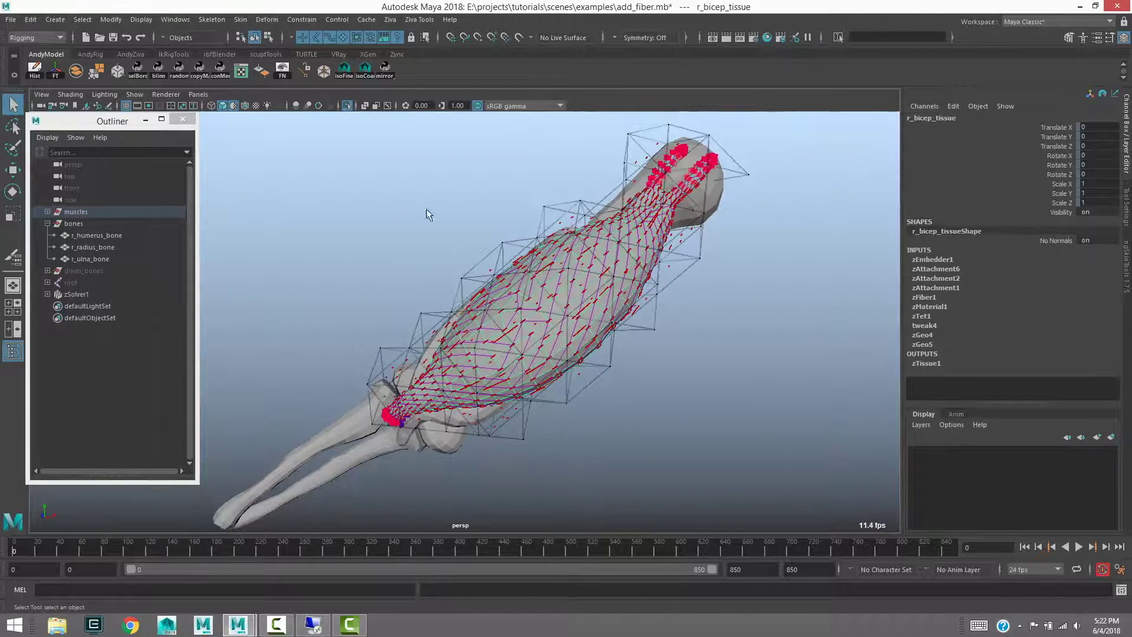
left_click(1079, 548)
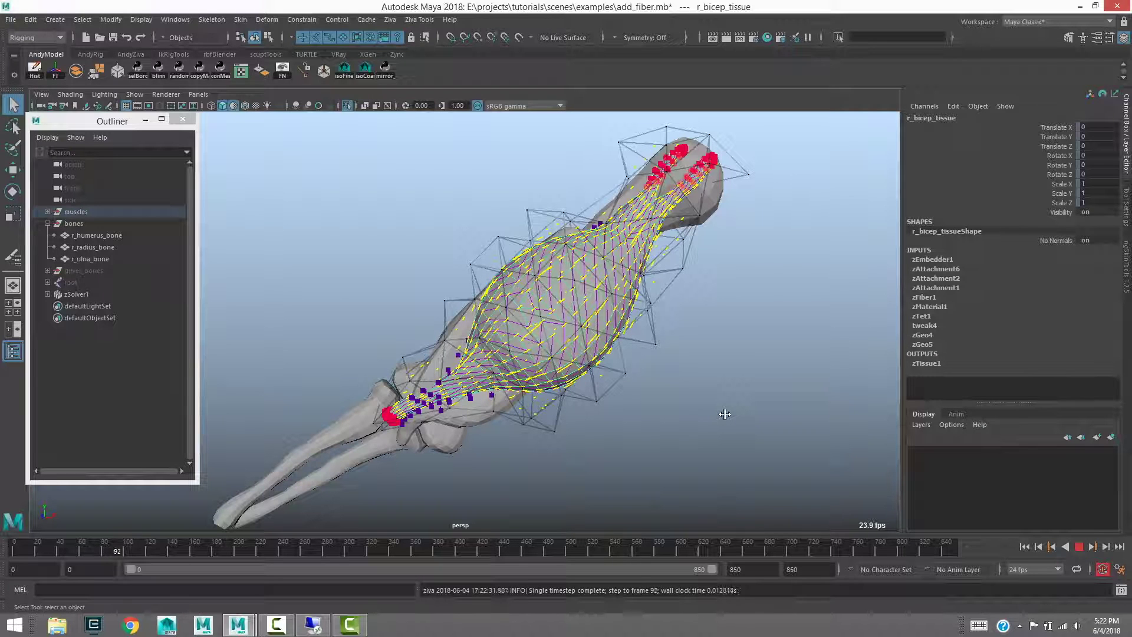
left_click(1079, 547)
left_click_drag(891, 377, 555, 342, "alt")
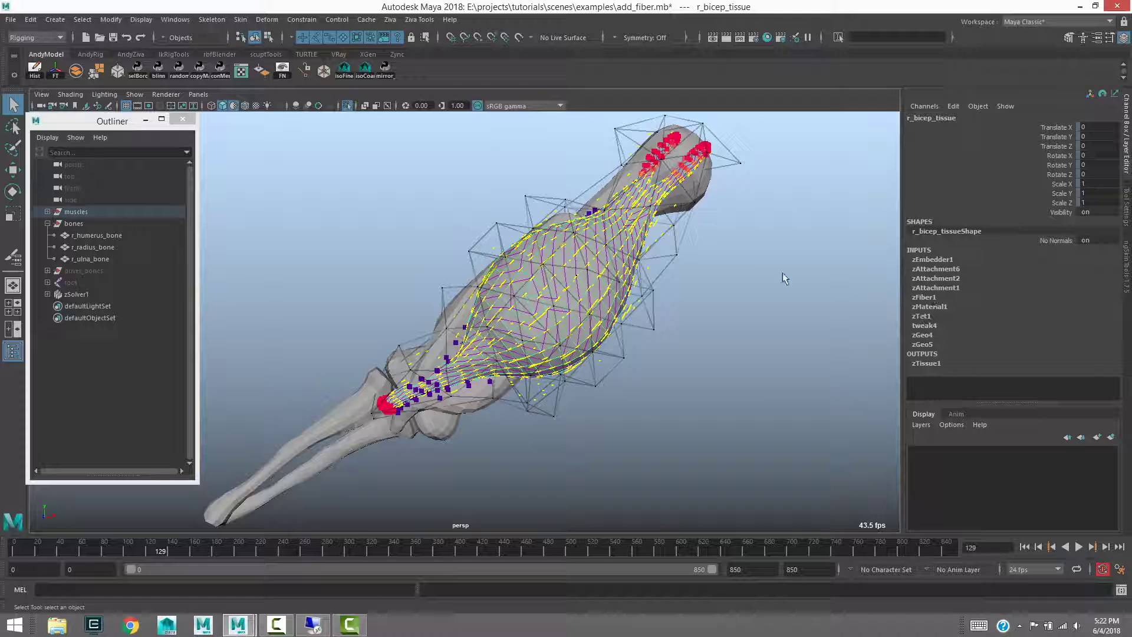
Step: Set zFiber1's Strength Exp to 10^1 and replay the simulation from the first frame to compare the contraction
left_click(924, 298)
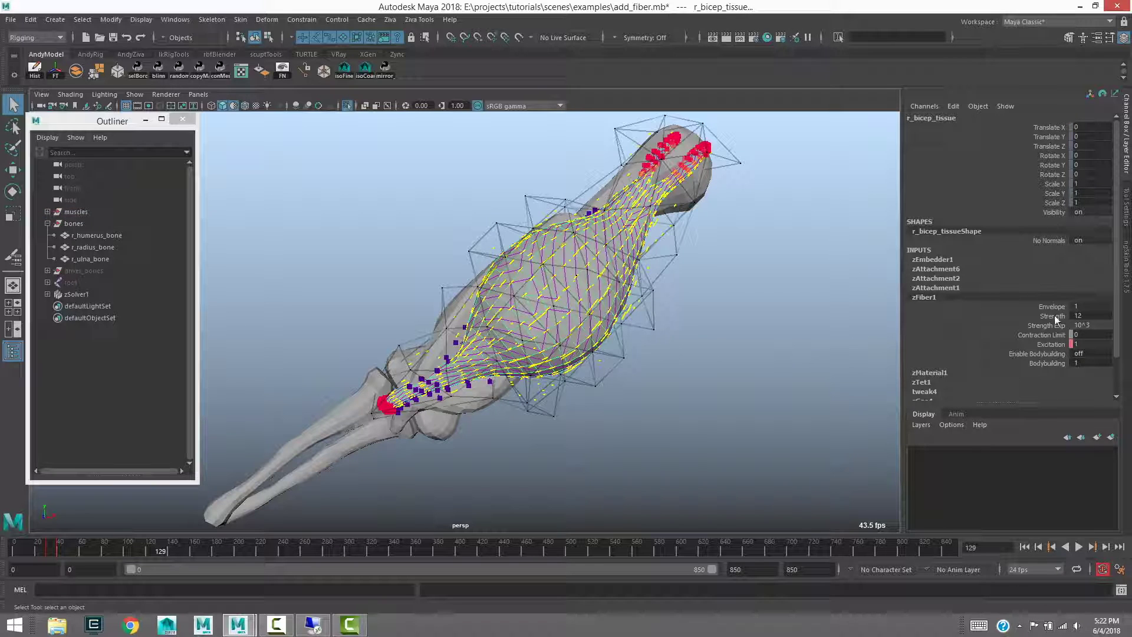
left_click(1088, 325)
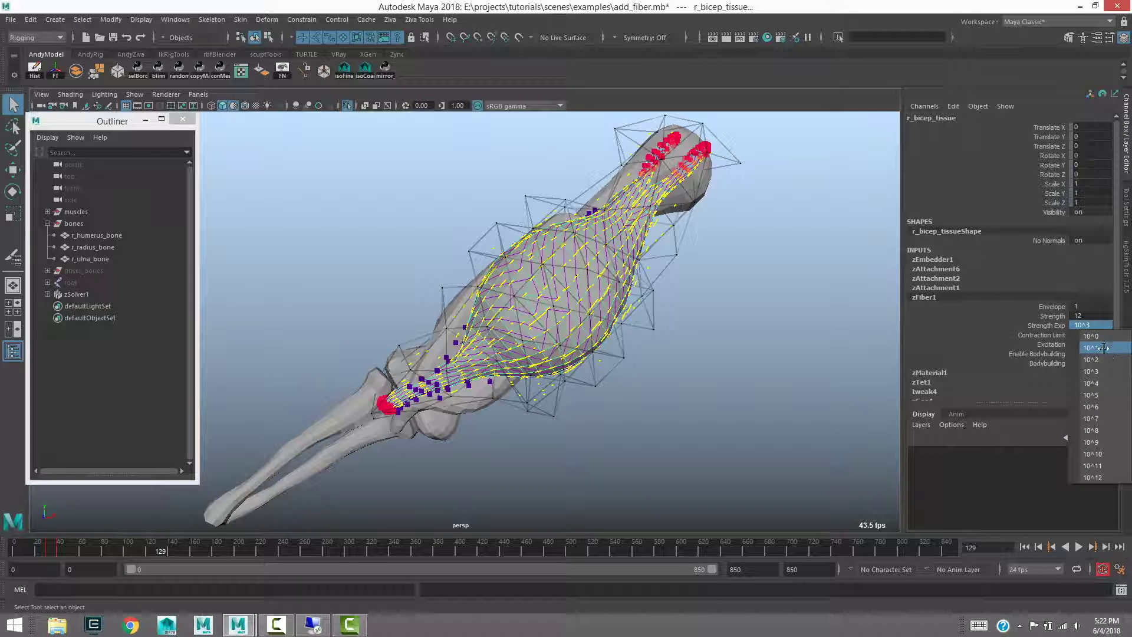
left_click(1103, 348)
left_click(1024, 547)
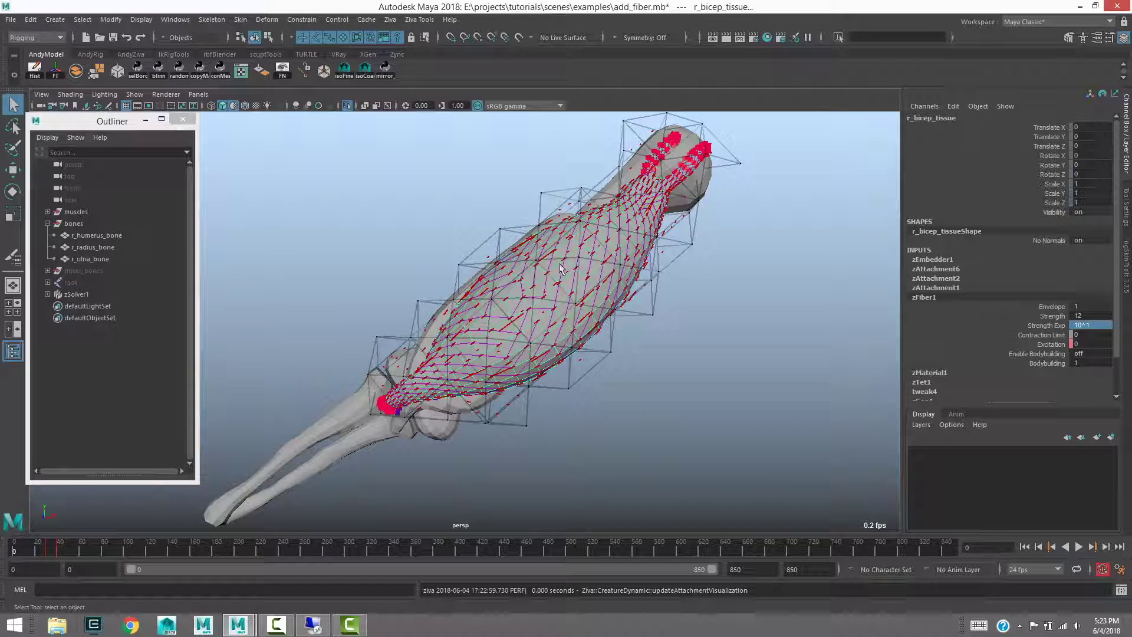
left_click(1079, 547)
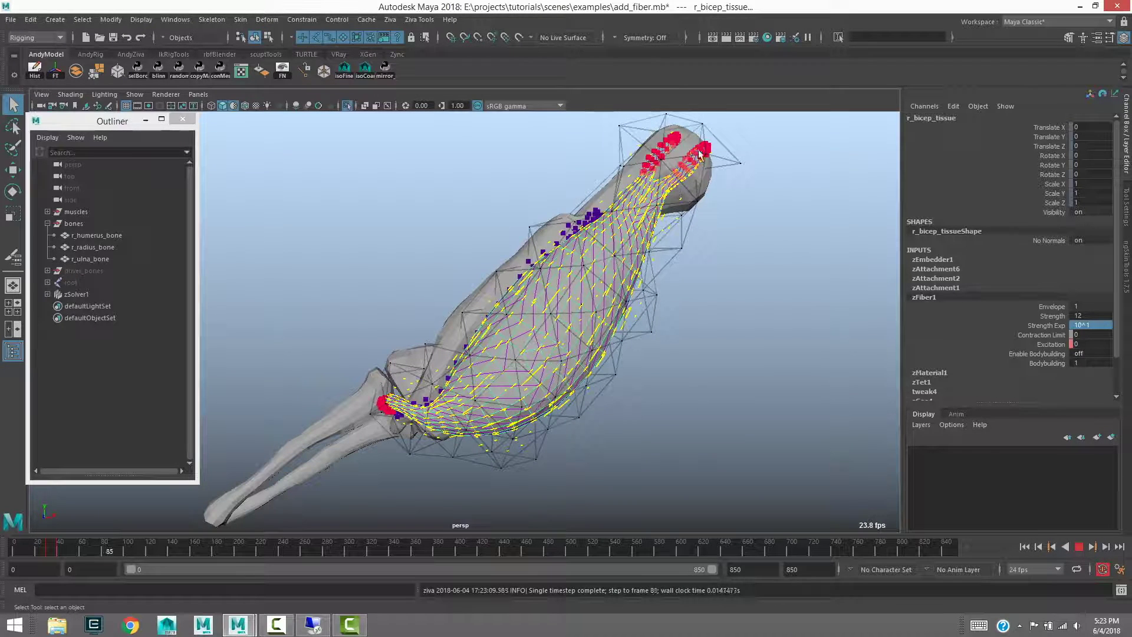
left_click(1079, 547)
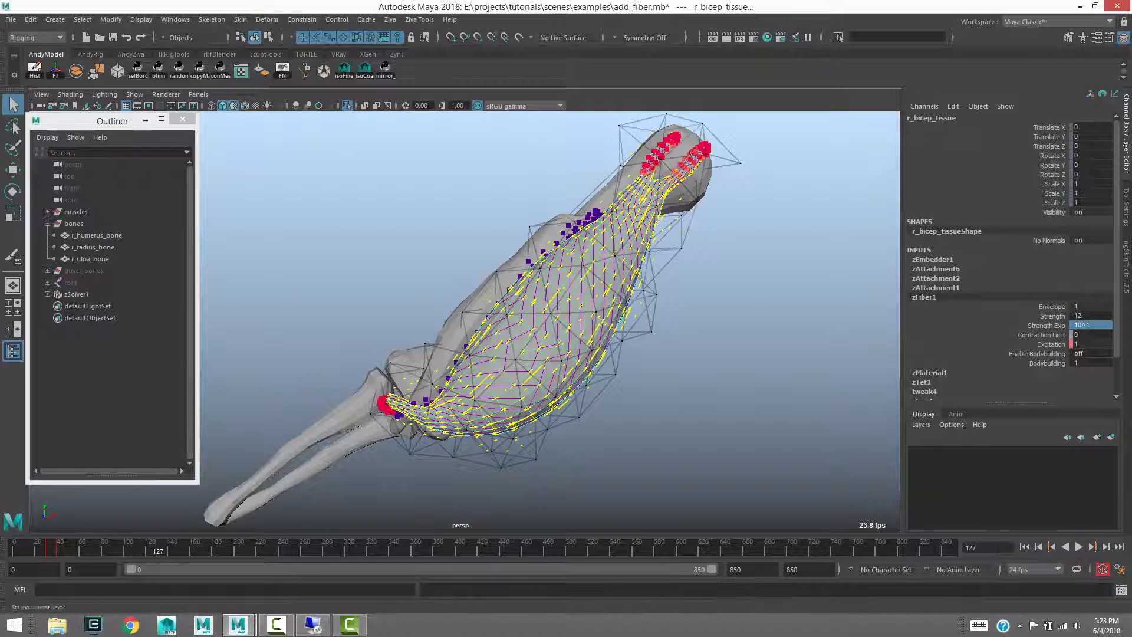
Step: Key zFiber1's Excitation at 1 on frame 75 and at 0 on frame 91
left_click(1024, 546)
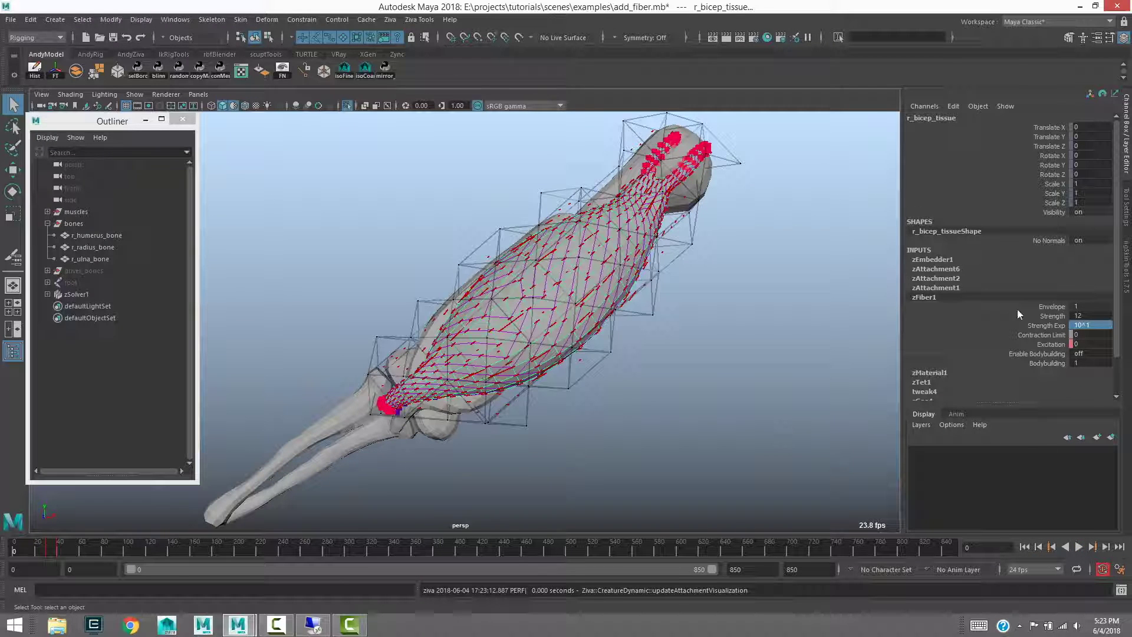
left_click(98, 551)
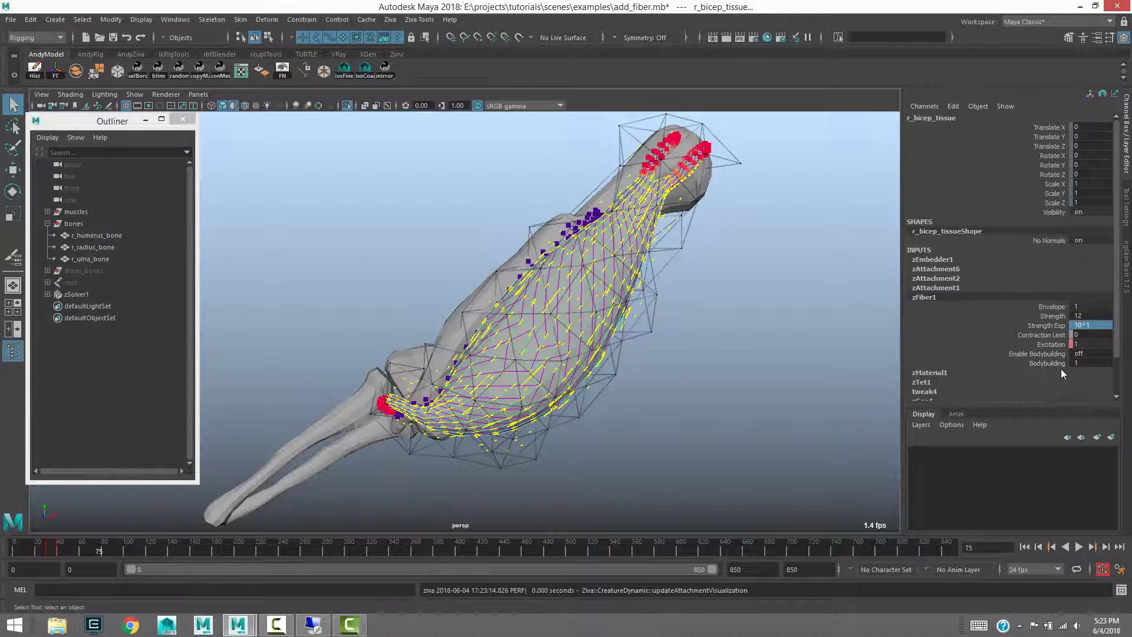
left_click(1061, 346)
right_click(1057, 346)
left_click(1029, 25)
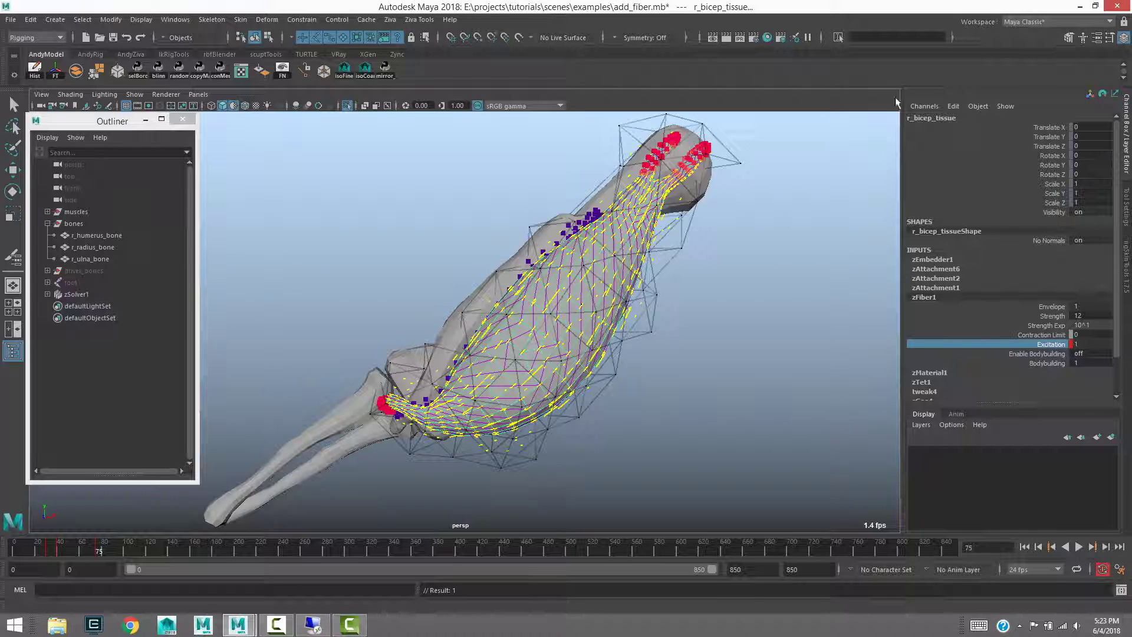
left_click(116, 550)
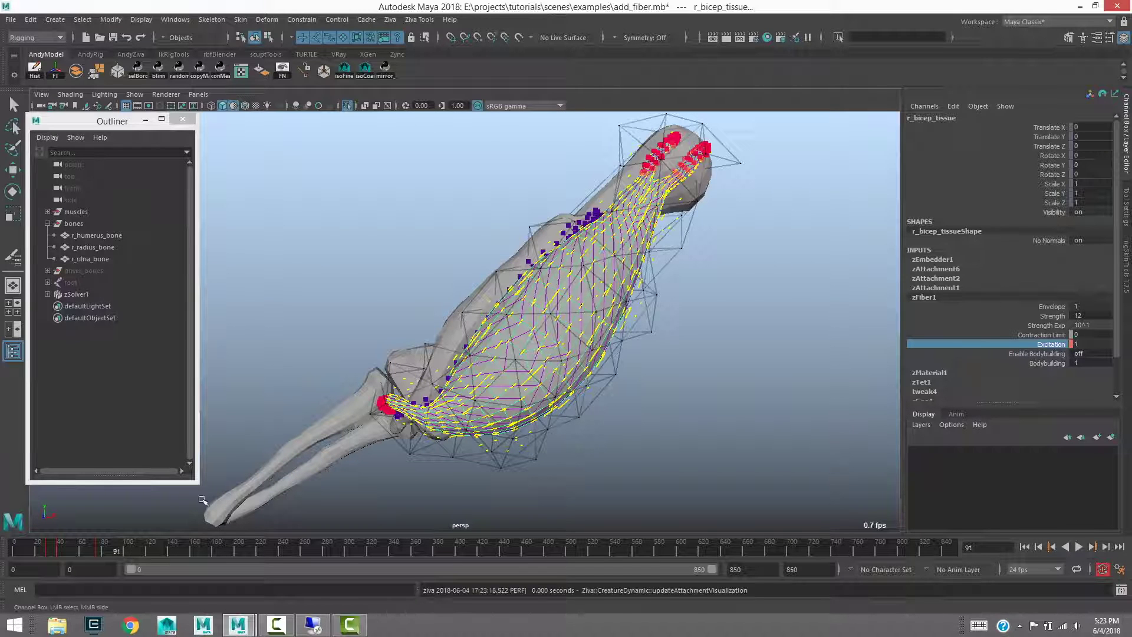
Step: Return to the first frame, set zFiber1's Strength Exp to 10^3, and clear the Ziva cache
left_click(1025, 549)
left_click(391, 19)
left_click(437, 398)
left_click(1091, 325)
left_click(1091, 354)
left_click(391, 20)
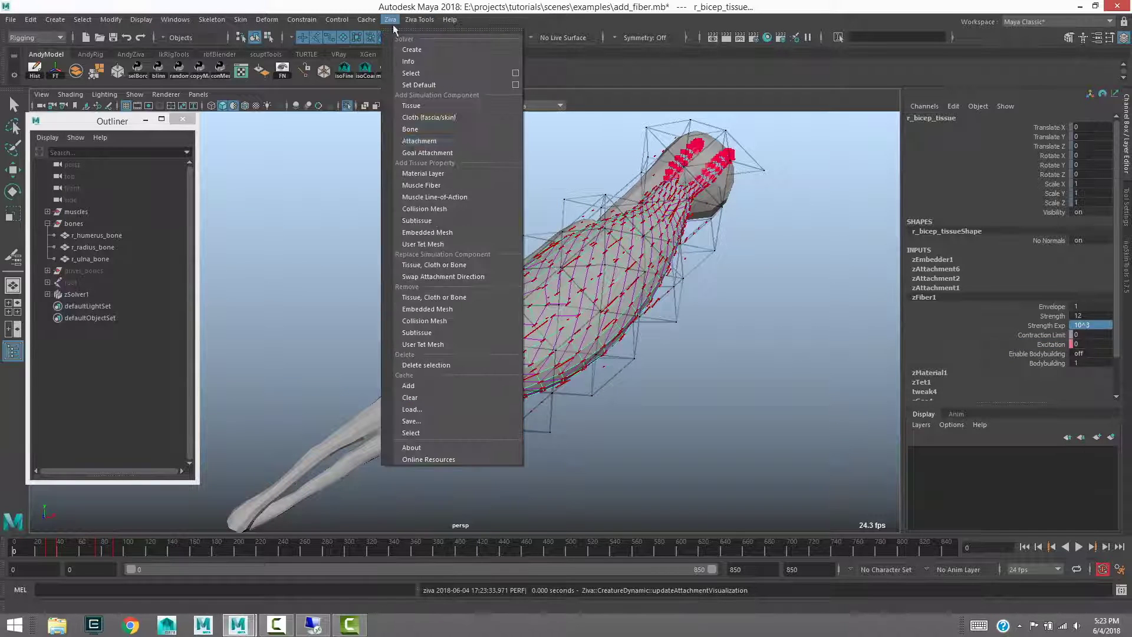
left_click(489, 398)
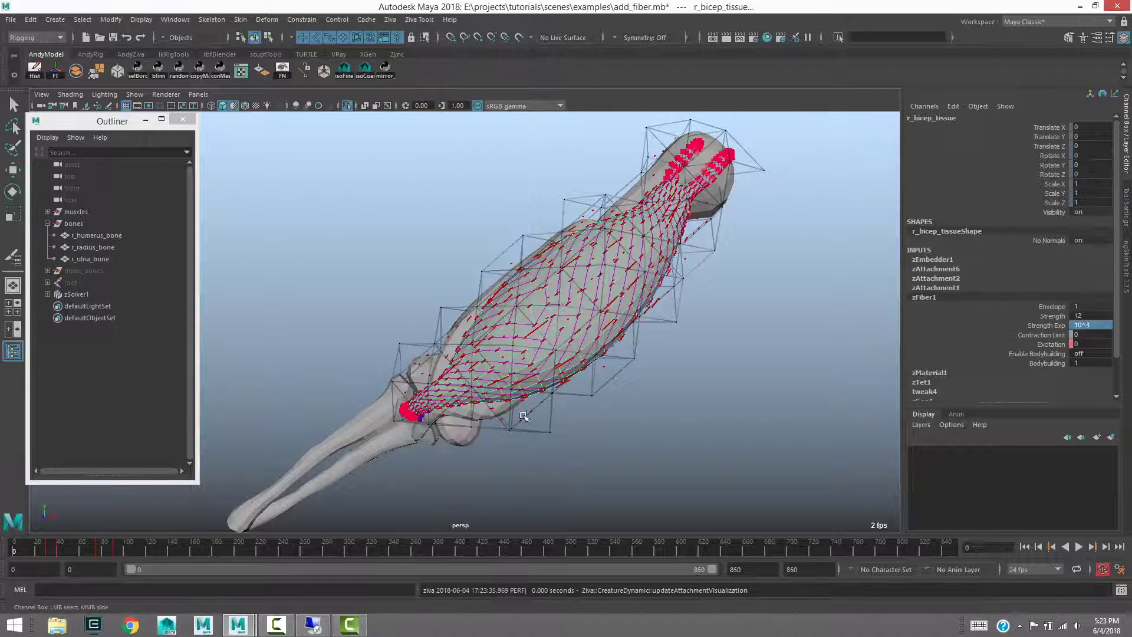
Step: Play the simulation through the excitation keys, inspect the bicep from other angles, and return to the first frame
left_click(1079, 548)
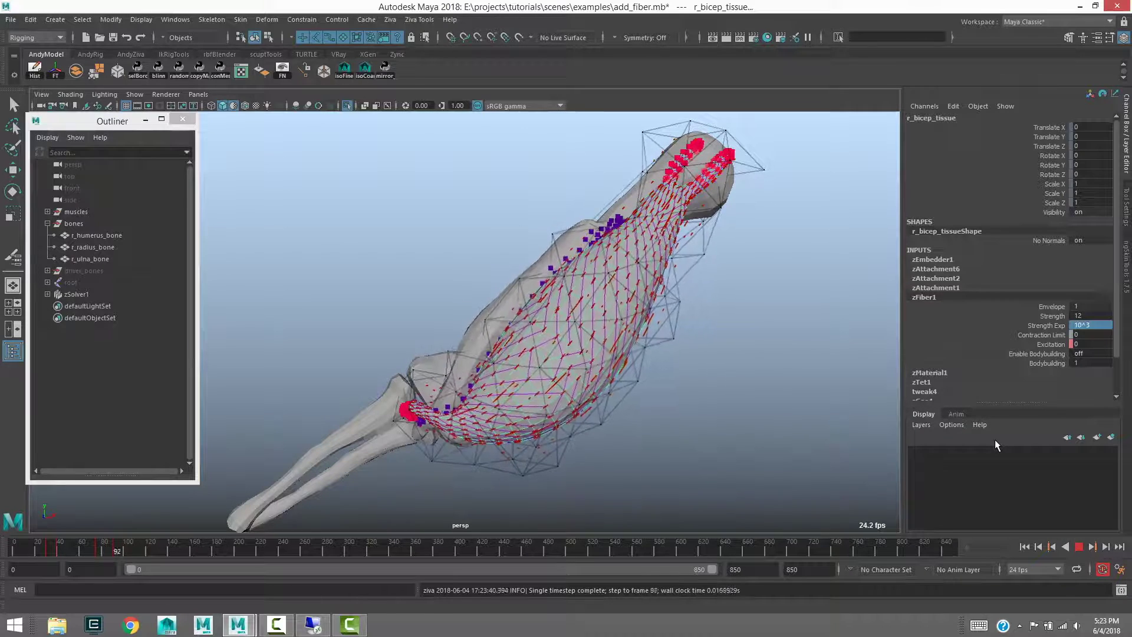
left_click(1079, 547)
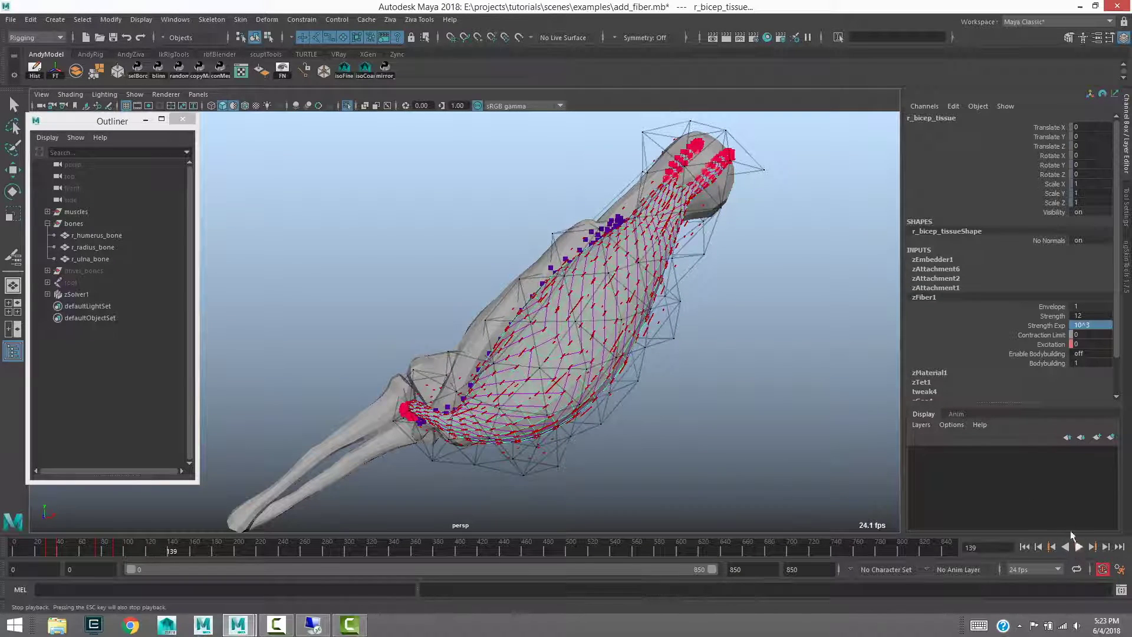
mouse_move(418, 331)
left_mouse_down("alt")
mouse_move(399, 331)
mouse_move(411, 333)
left_mouse_up("alt")
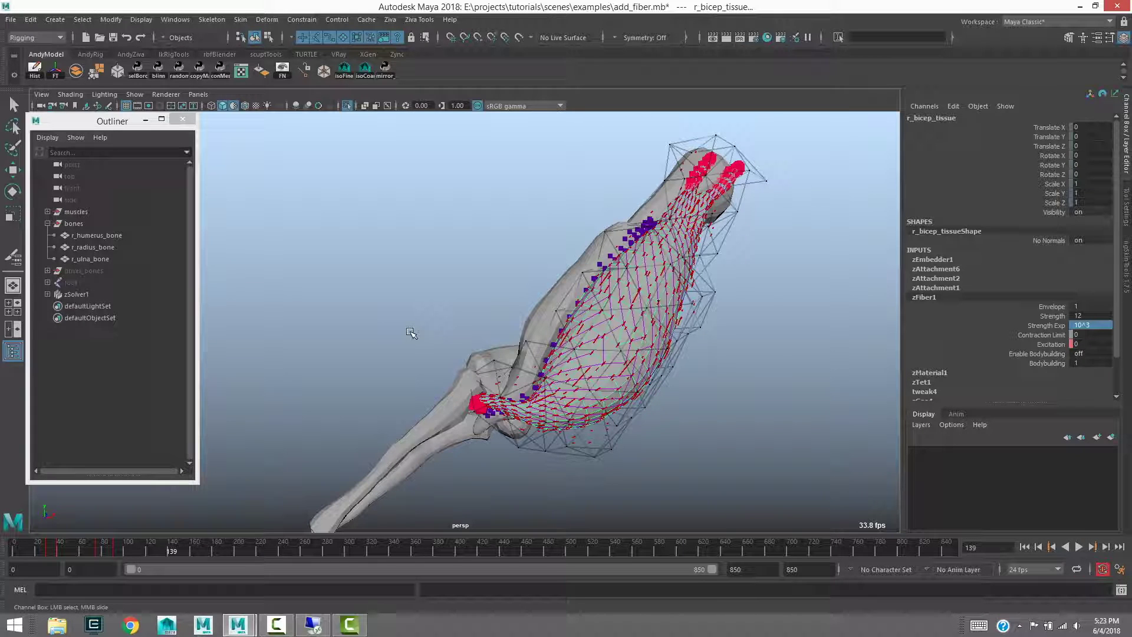
left_click(1025, 547)
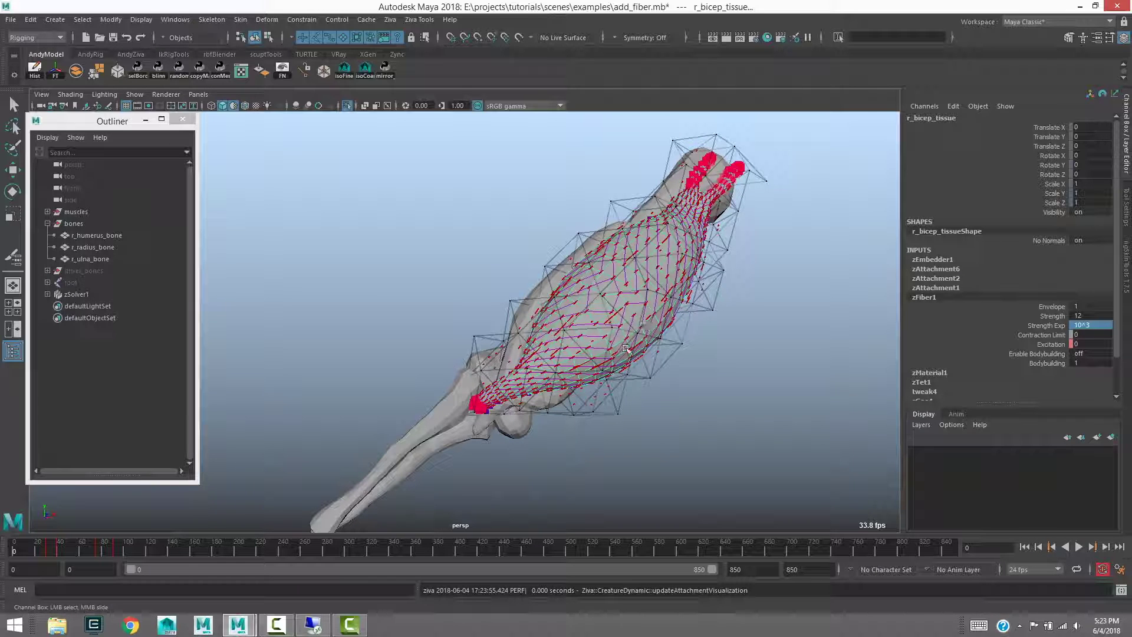
left_click_drag(630, 379, 417, 292, "alt")
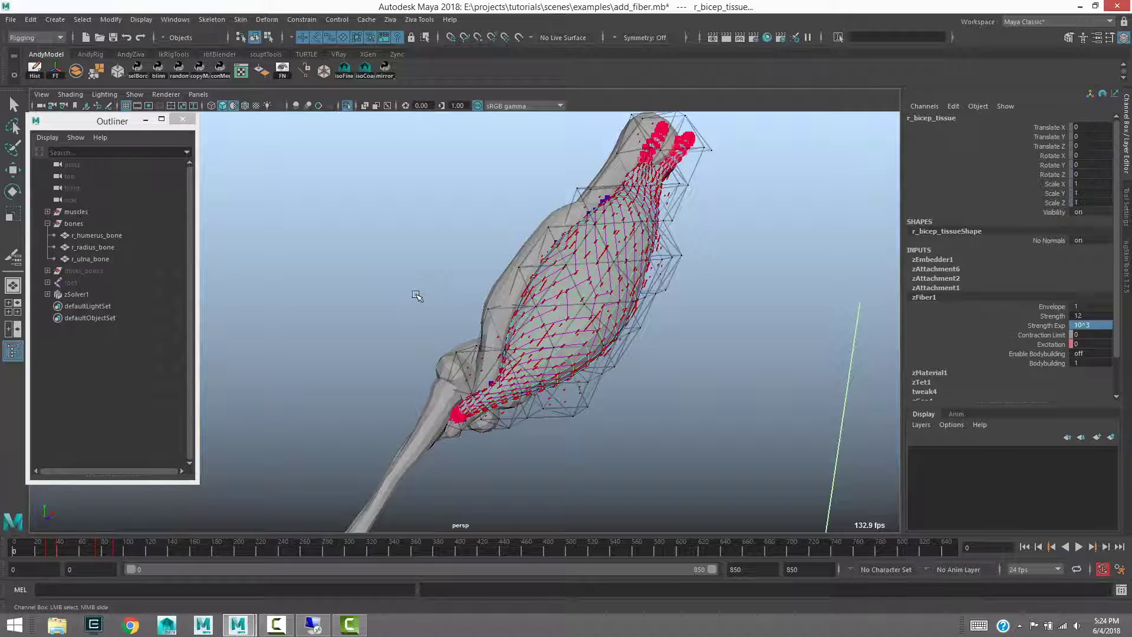
Step: Delete the keyframes on zFiber1's Excitation attribute
left_click(1051, 345)
right_click(1050, 346)
left_click(1048, 188)
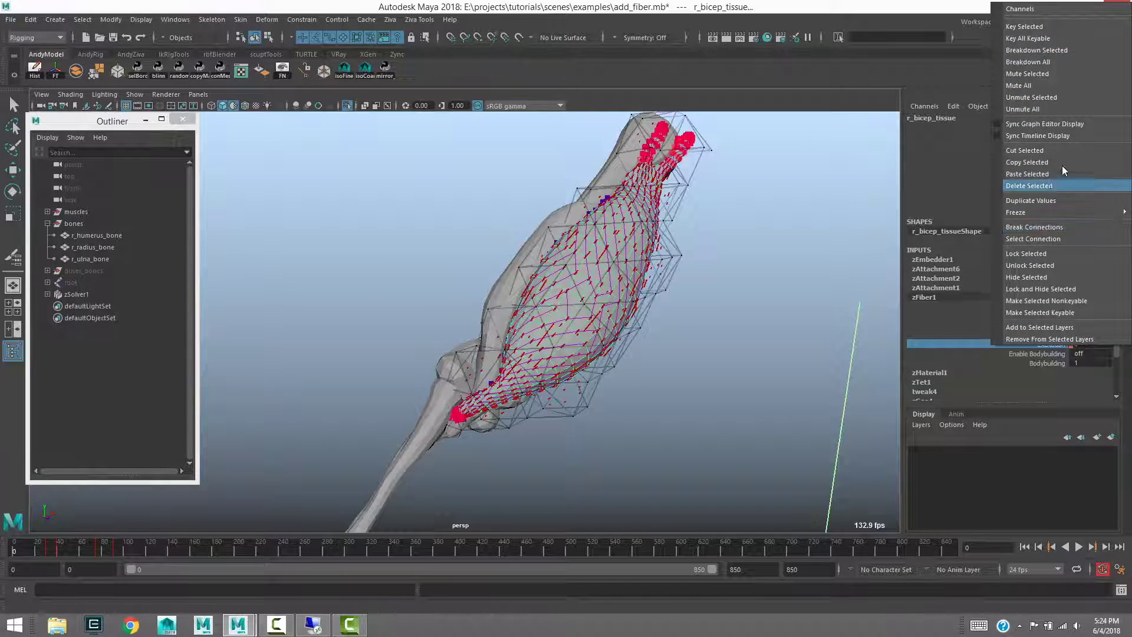
Step: Set the Offset of c_jaw_bone's bake_AlembicNode to 0
left_click(47, 271)
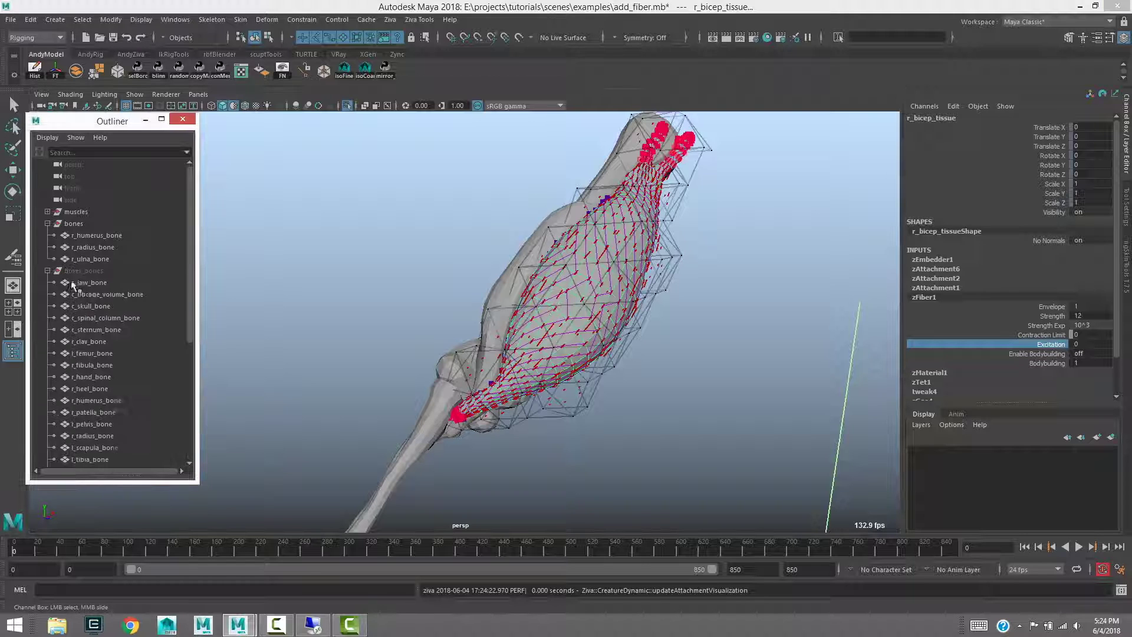
left_click(122, 282)
left_click(948, 261)
left_click(1096, 278)
type("0")
key("Return")
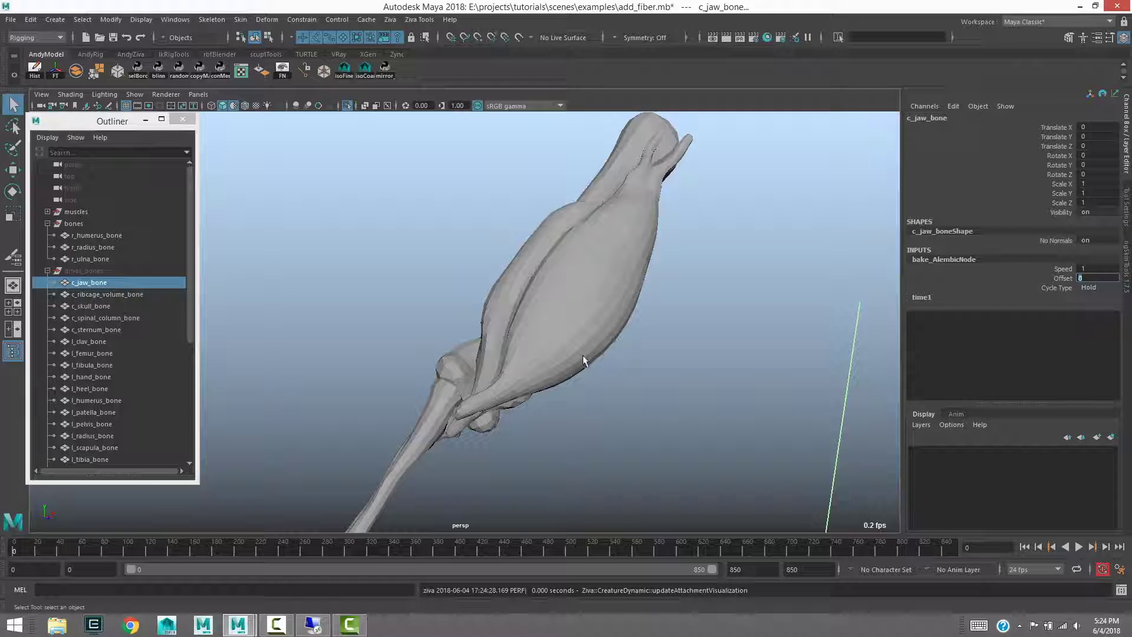
left_click_drag(635, 349, 621, 331, "alt")
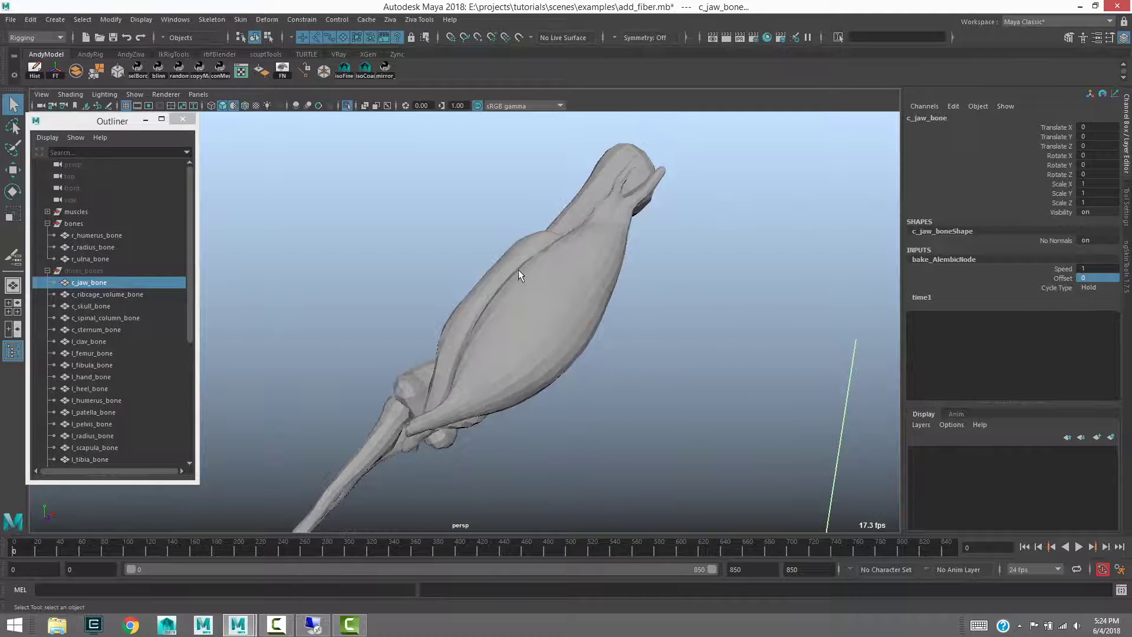
Step: Create a line-of-action curve from the right bicep tissue with the Ziva Tools command
left_click(520, 271)
left_click(584, 206)
left_click_drag(597, 247, 611, 284, "alt")
left_click(599, 312)
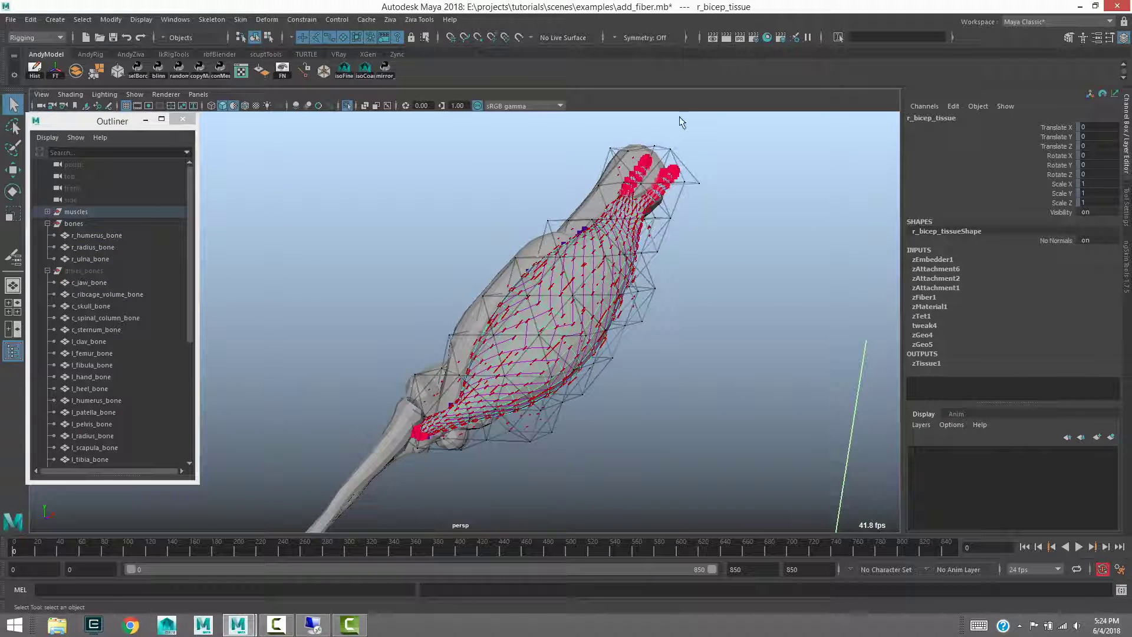
left_click(425, 21)
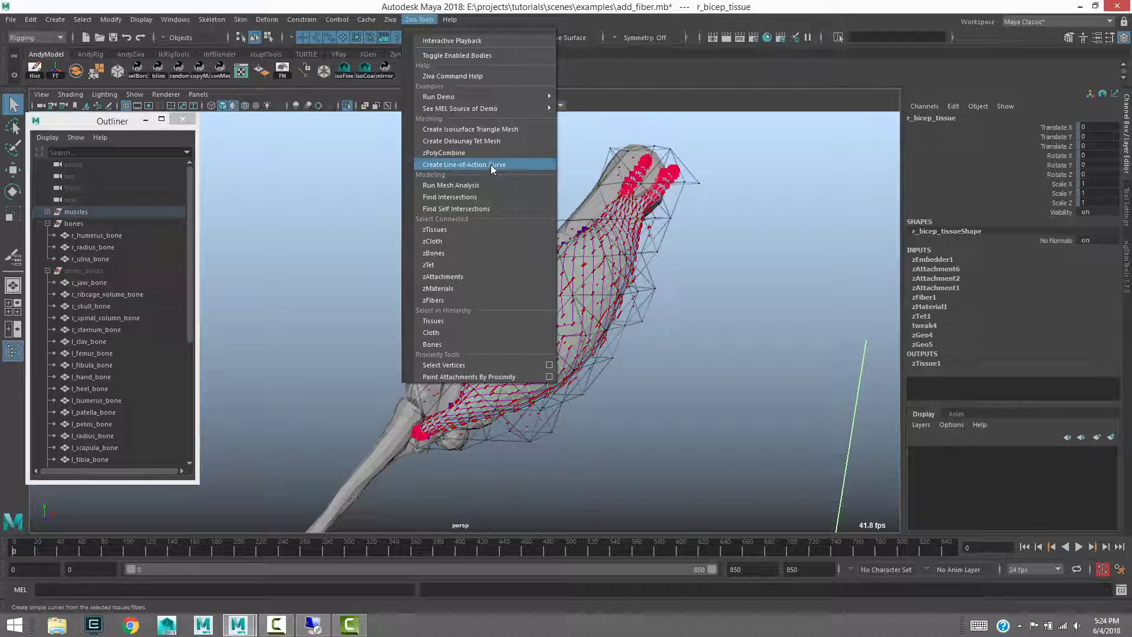
left_click(455, 165)
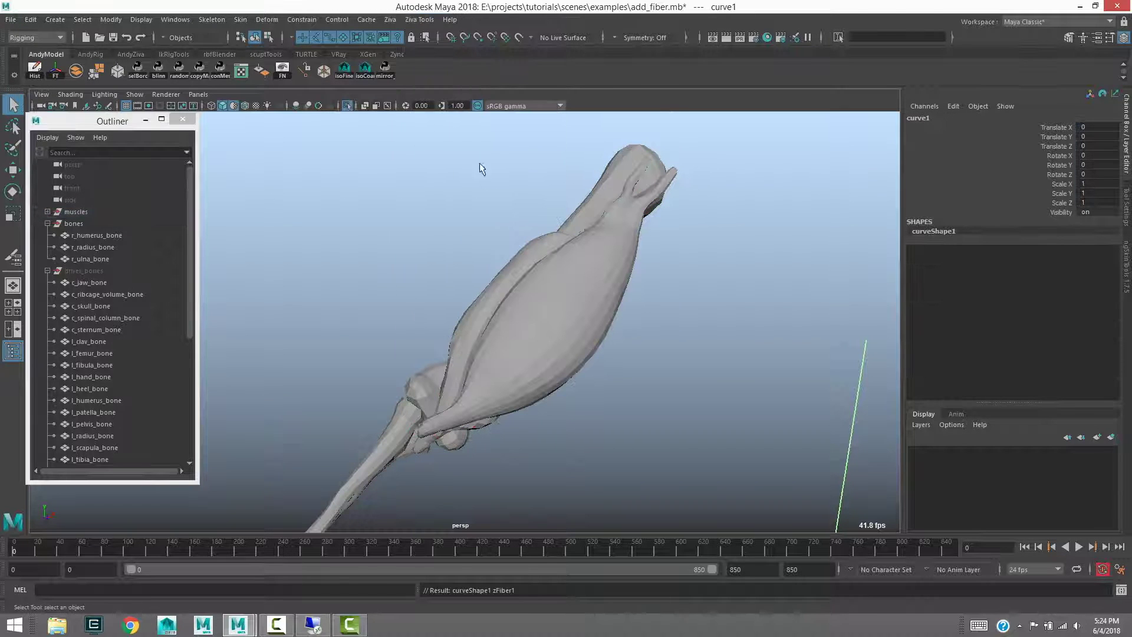
Step: Isolate curve1 to reach its control vertices, and move its lower end vertex down along the radius bone
left_click(48, 271)
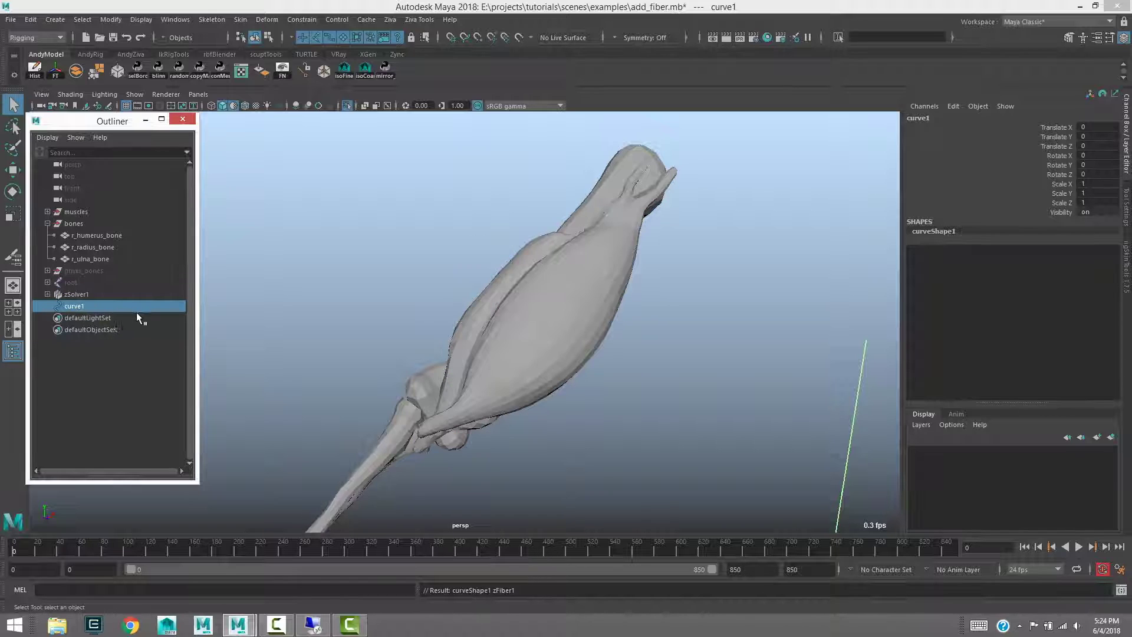
key("ctrl+1")
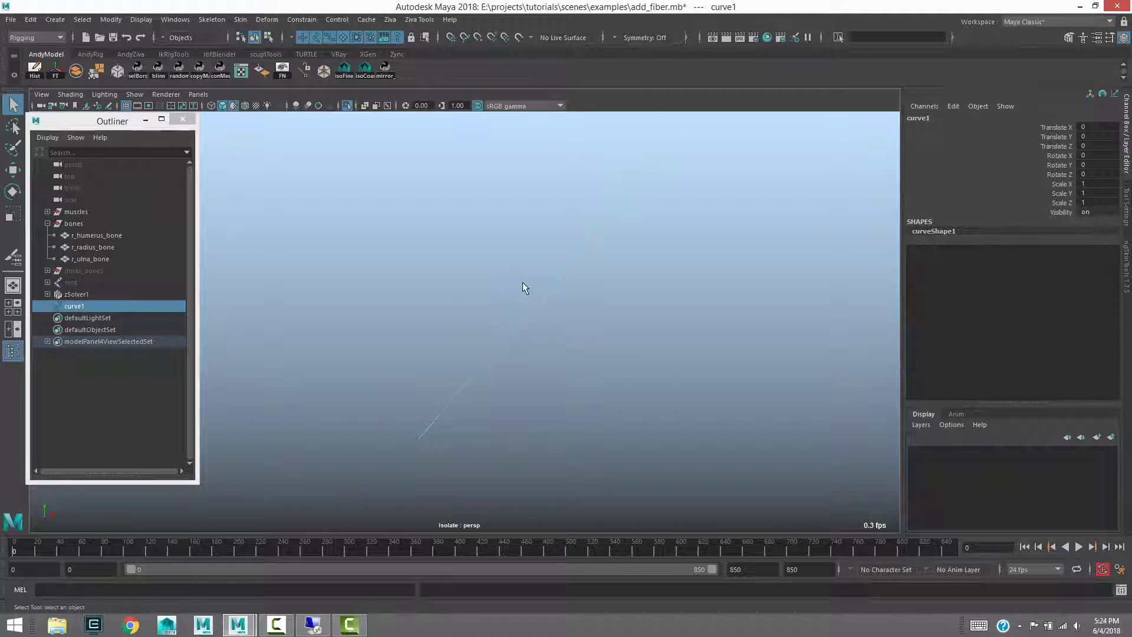
right_click_drag(538, 256, 492, 257)
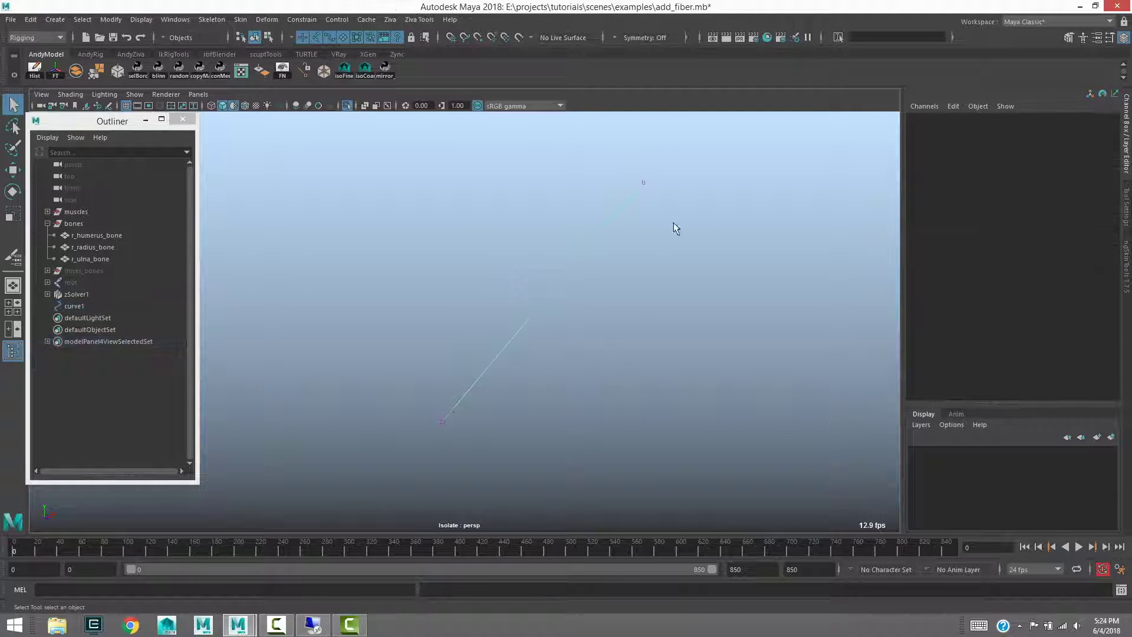
left_click_drag(675, 213, 619, 158)
left_click_drag(418, 393, 482, 444)
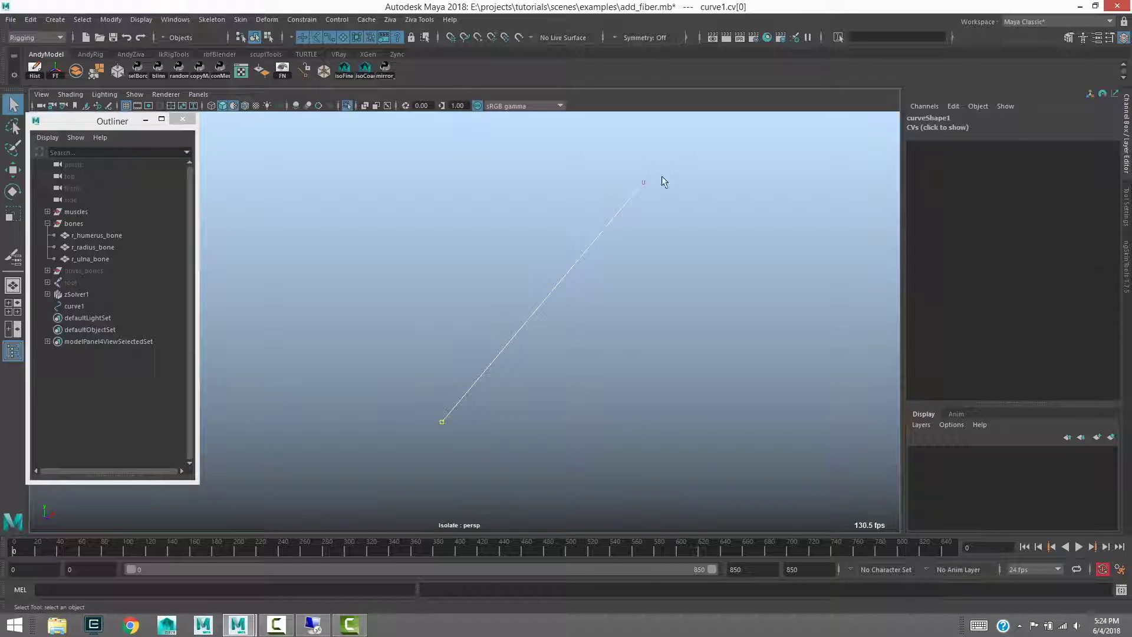
key("ctrl+1")
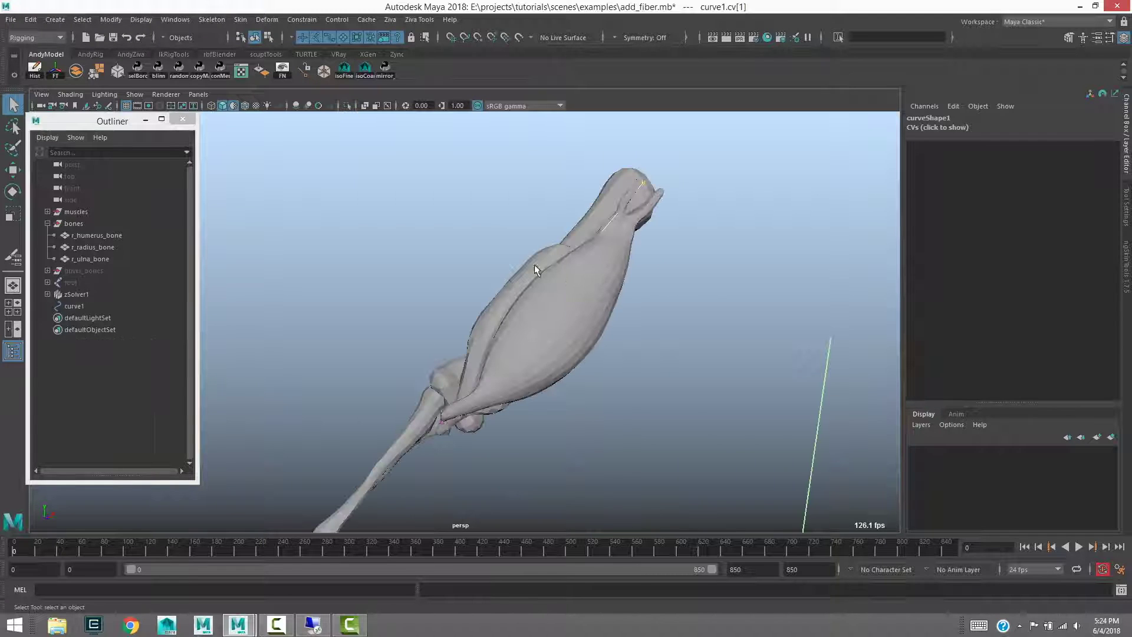
left_click_drag(460, 427, 397, 429, "alt")
key("w")
left_click_drag(396, 375, 494, 229, "alt")
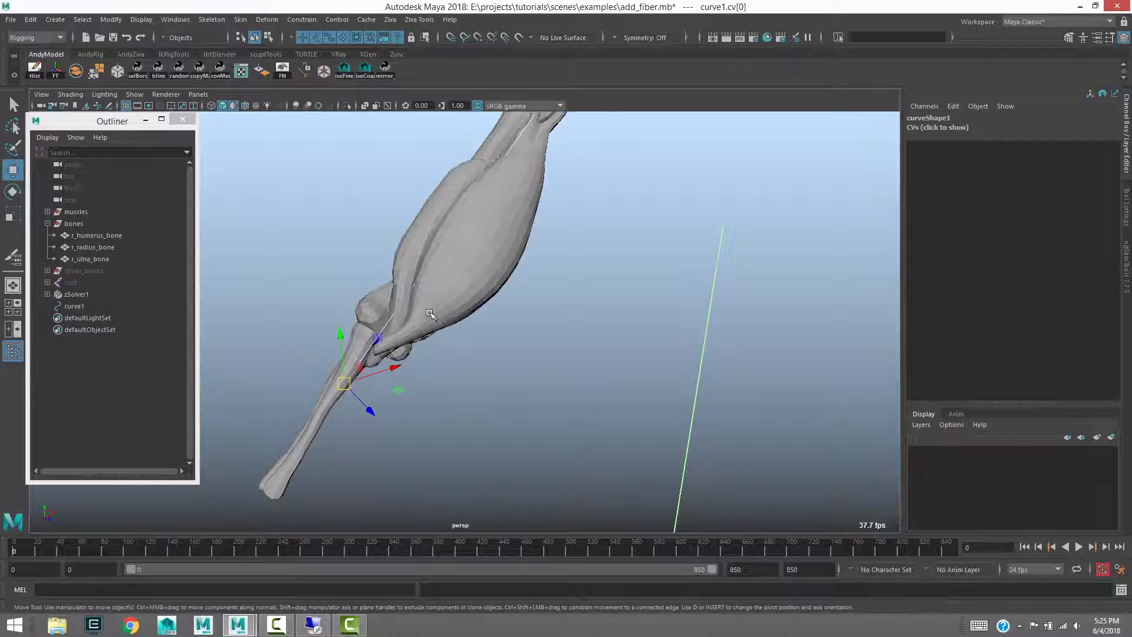
left_click_drag(431, 312, 430, 331, "alt")
key("q")
Step: Isolate curve1 again and add a cluster deformer to its upper end control vertex
left_click_drag(416, 368, 419, 265, "alt")
left_click_drag(378, 312, 353, 285, "alt")
key("4")
middle_click_drag(352, 271, 363, 255, "alt")
left_click(74, 306)
key("ctrl+1")
right_click_drag(548, 180, 523, 157)
left_click_drag(570, 145, 591, 151)
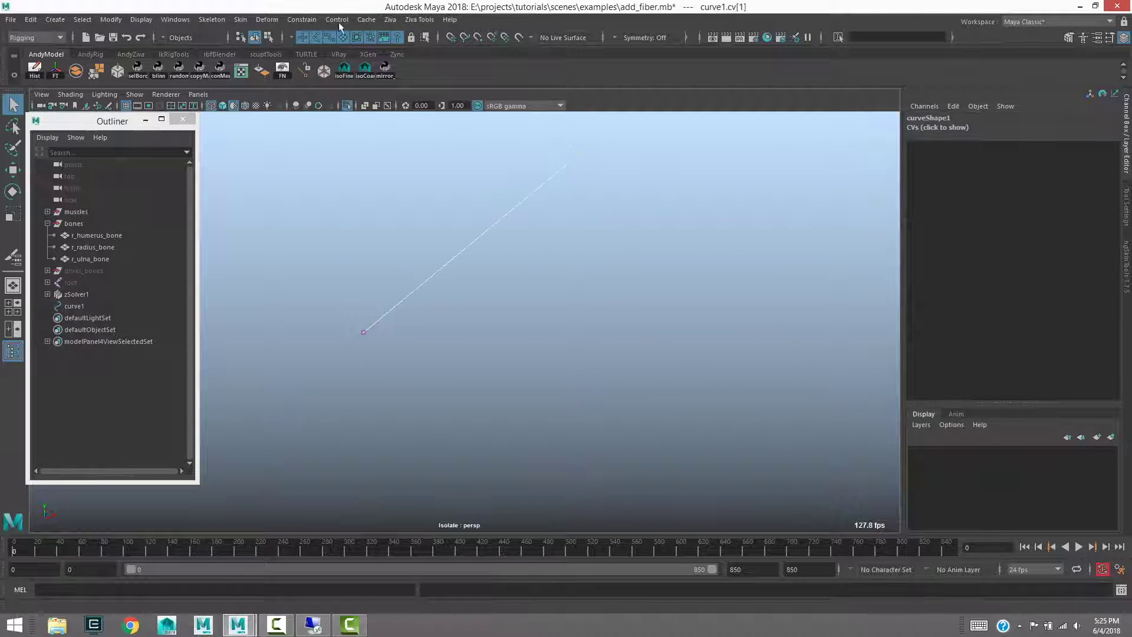
left_click(266, 19)
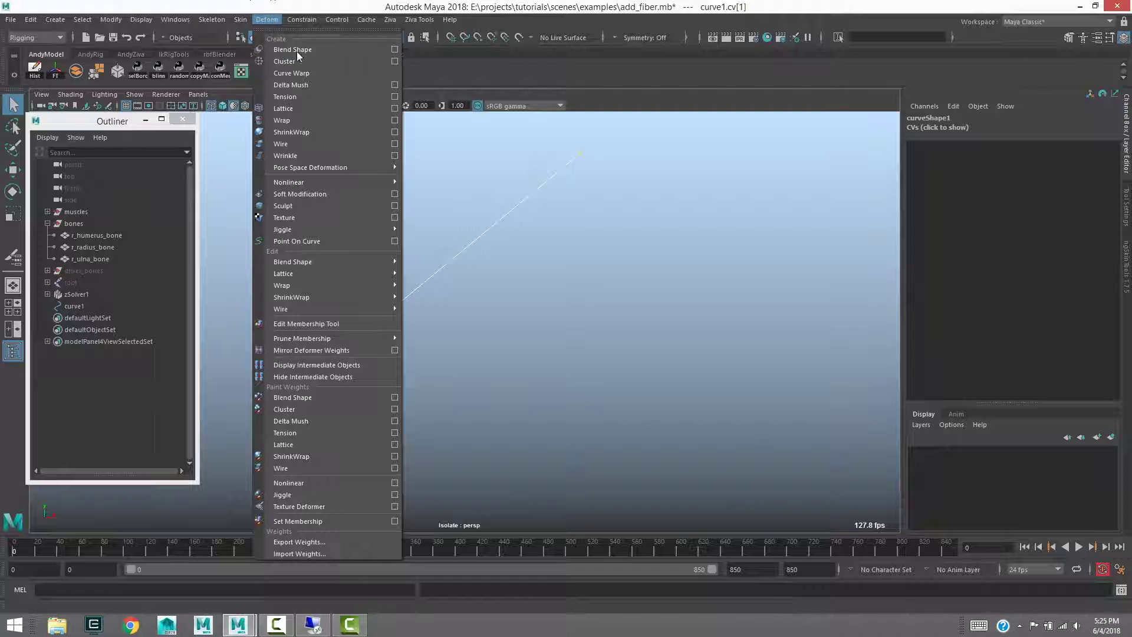
left_click(320, 62)
Step: Add a second cluster to curve1's lower end control vertex, and restore the full shaded scene
left_click_drag(354, 313, 374, 357)
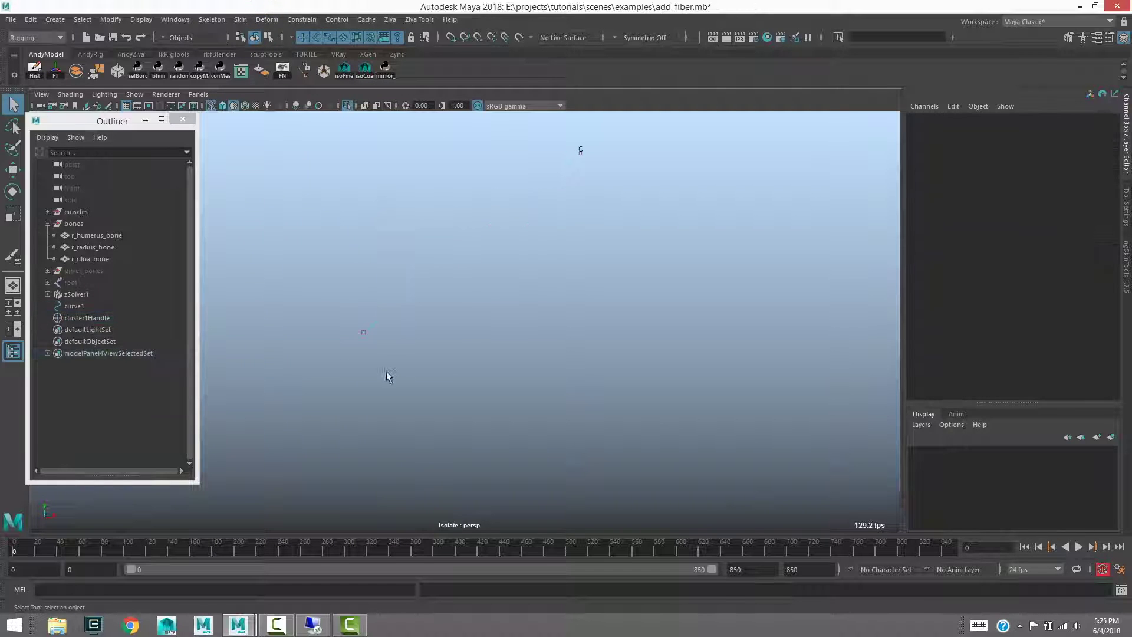
key("g")
left_click(402, 356)
key("ctrl+1")
mouse_move(393, 362)
left_mouse_down("alt")
mouse_move(434, 394)
mouse_move(421, 341)
left_mouse_up("alt")
key("5")
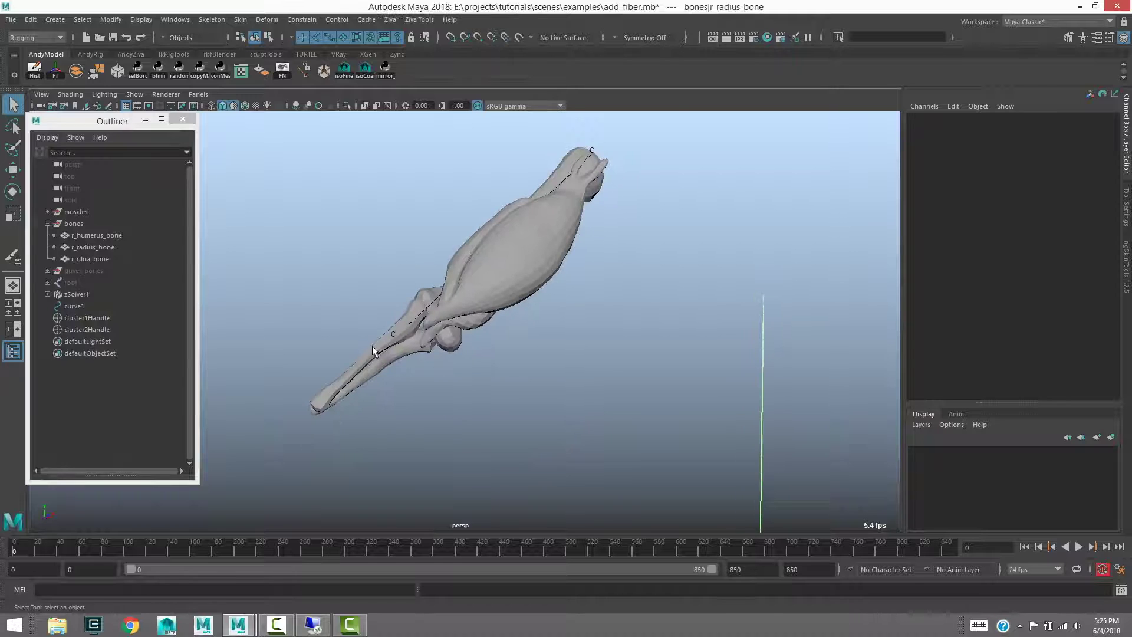
Step: Isolate r_radius_bone, select edges near the lower cluster, and create a rivet there with the rivet command
left_click(373, 345)
key("f")
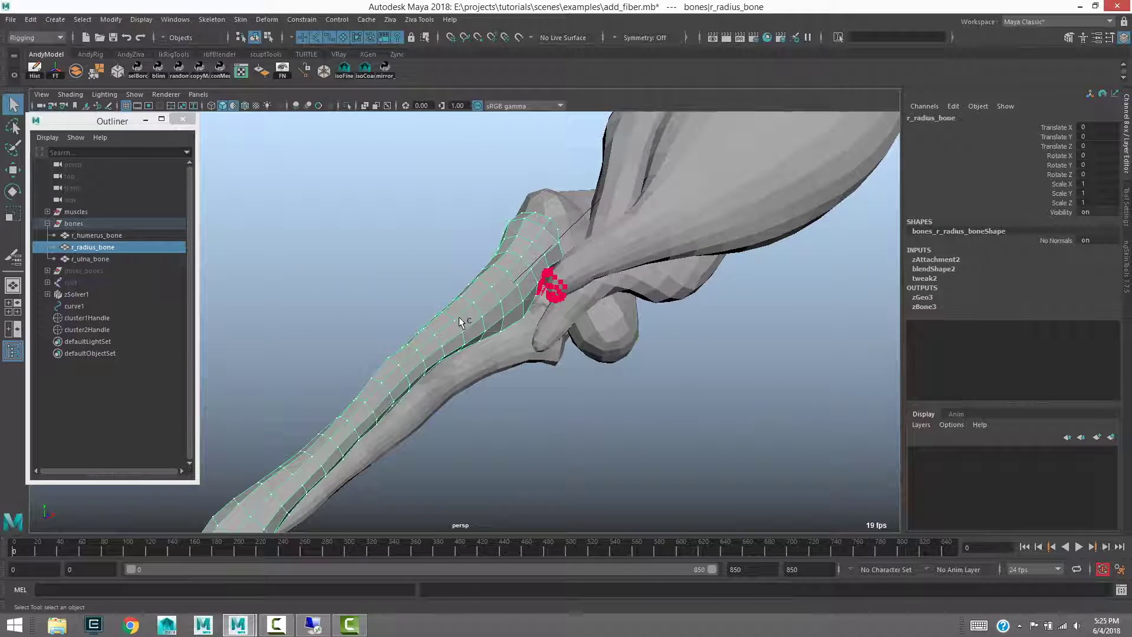
key("ctrl+1")
right_click_drag(460, 321, 462, 310)
double_click(473, 327)
left_click(147, 589)
type("rivet")
key("Return")
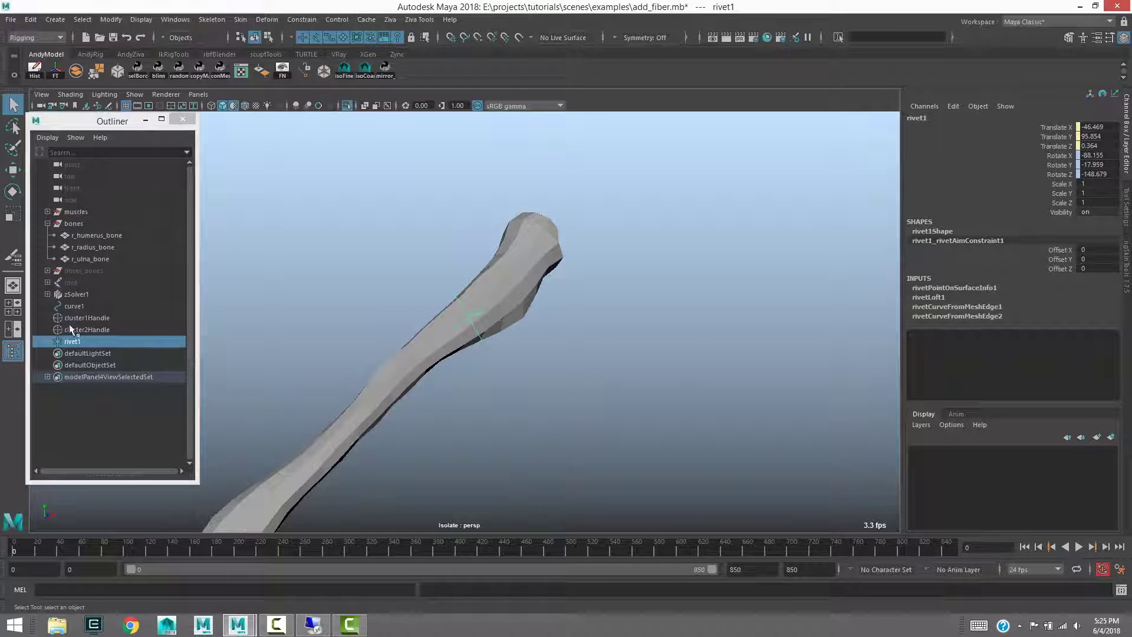
Step: Show the whole scene again and parent cluster2Handle under rivet1
left_click(330, 264)
key("ctrl+1")
left_click(83, 332)
middle_click_drag(81, 333, 79, 340)
Step: Isolate r_humerus_bone, select edges near the upper cluster, and create a rivet there with the rivet command
left_click(86, 319)
left_click_drag(493, 191, 376, 389, "alt")
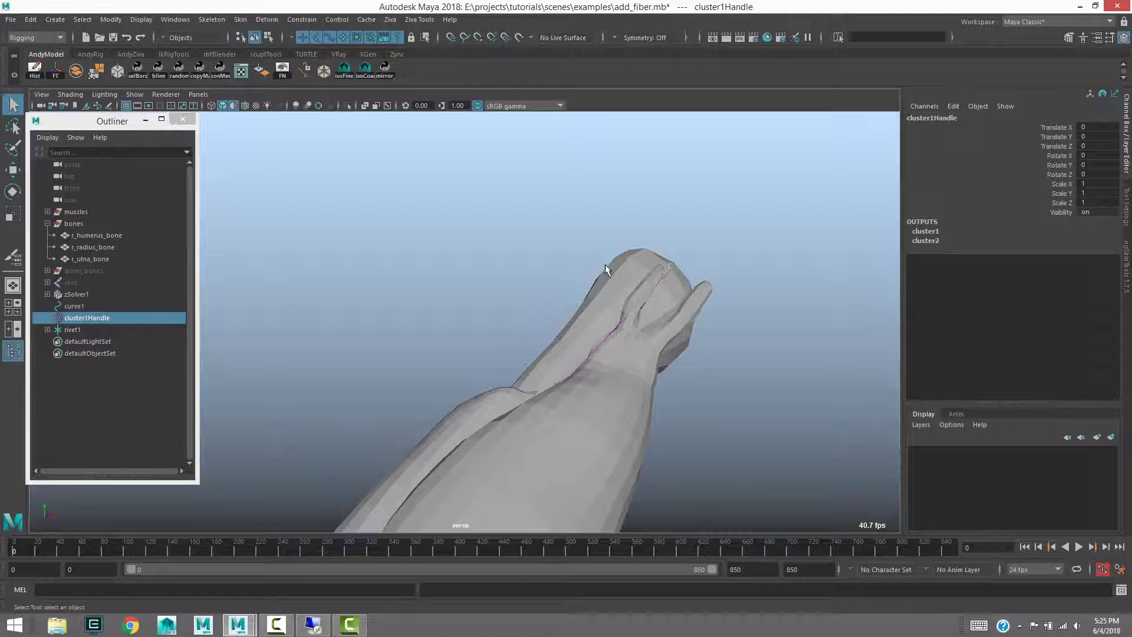
left_click(97, 235)
key("f")
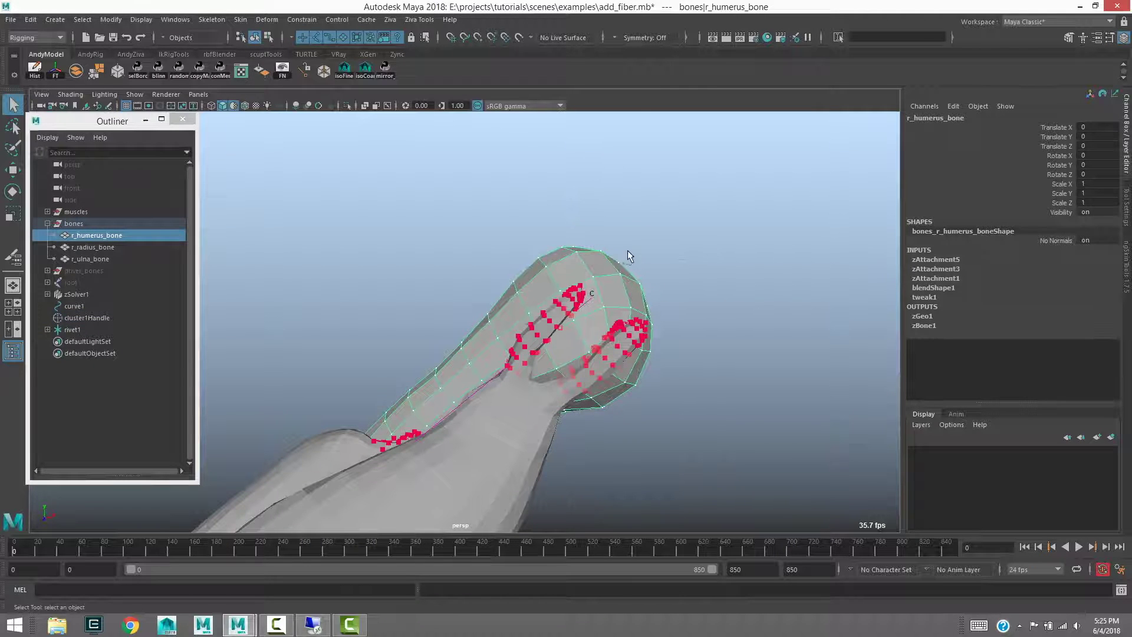
key("ctrl+1")
right_click_drag(613, 280, 607, 237)
double_click(576, 286)
left_click(171, 590)
type("rivet; r")
key("Return")
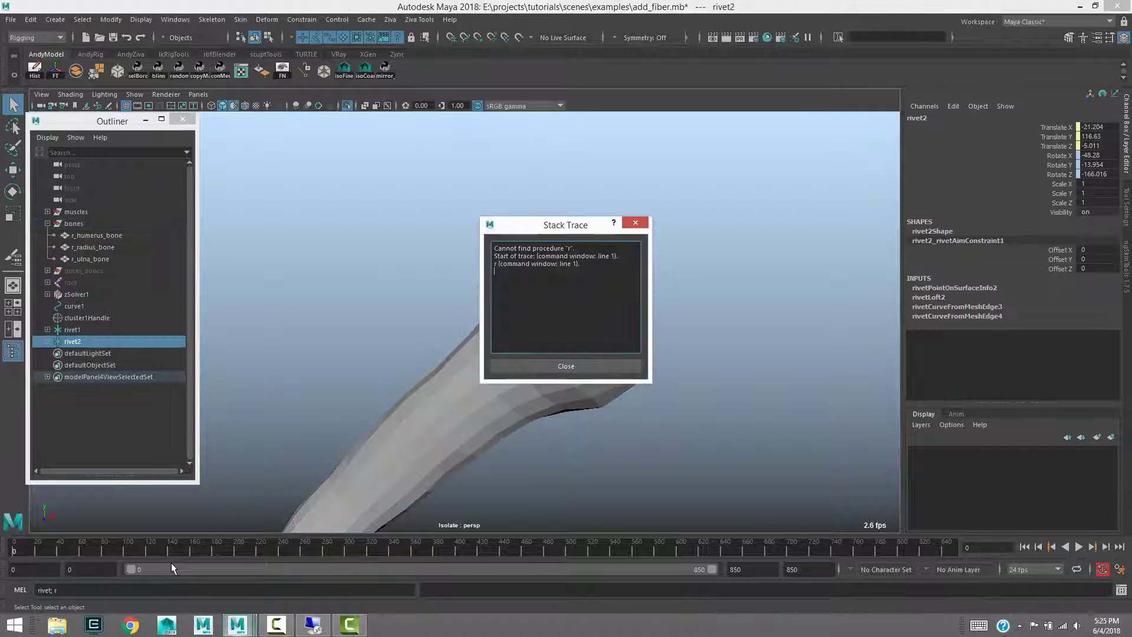
key("Return")
key("BackSpace")
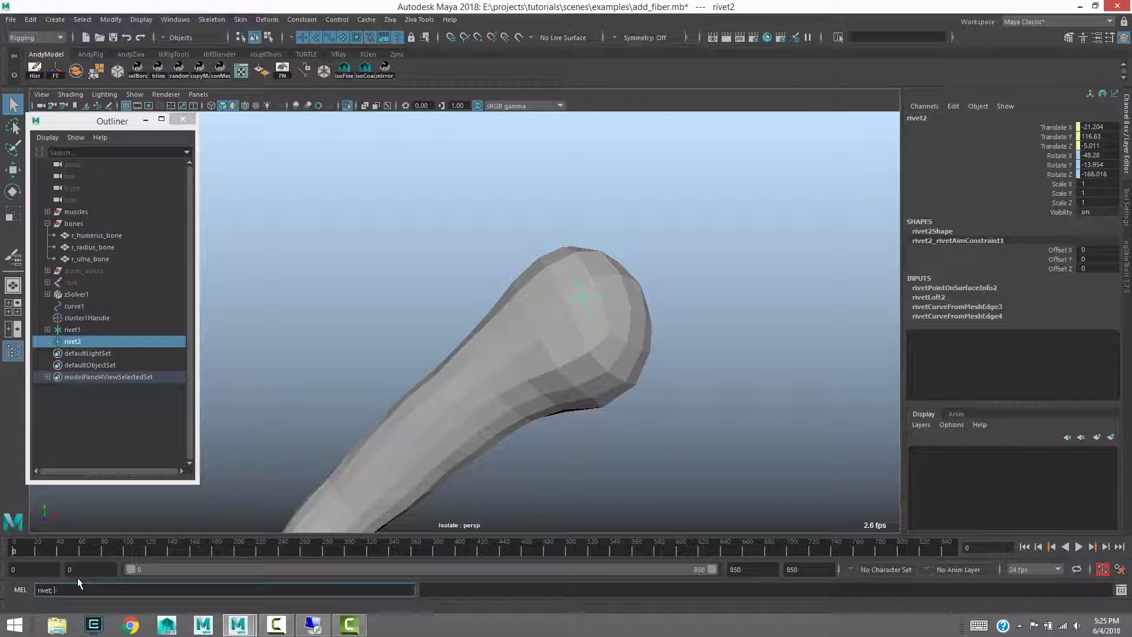
Step: Show the whole scene again and parent cluster1Handle under rivet2
left_click(74, 318)
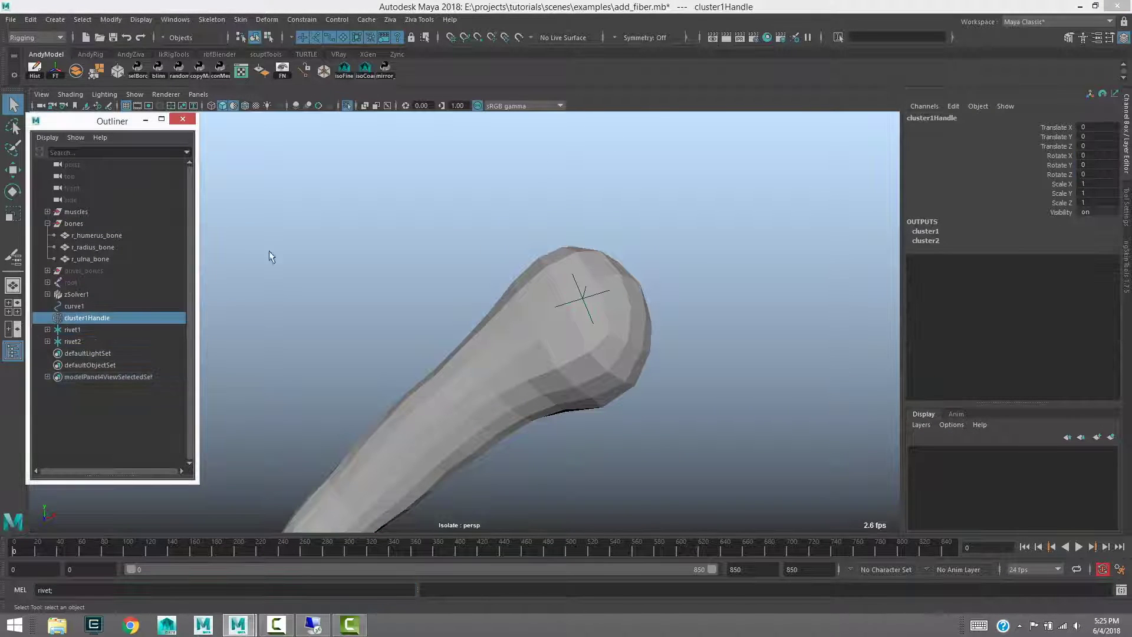
key("ctrl+1")
middle_click_drag(82, 323, 75, 348)
left_click(73, 329)
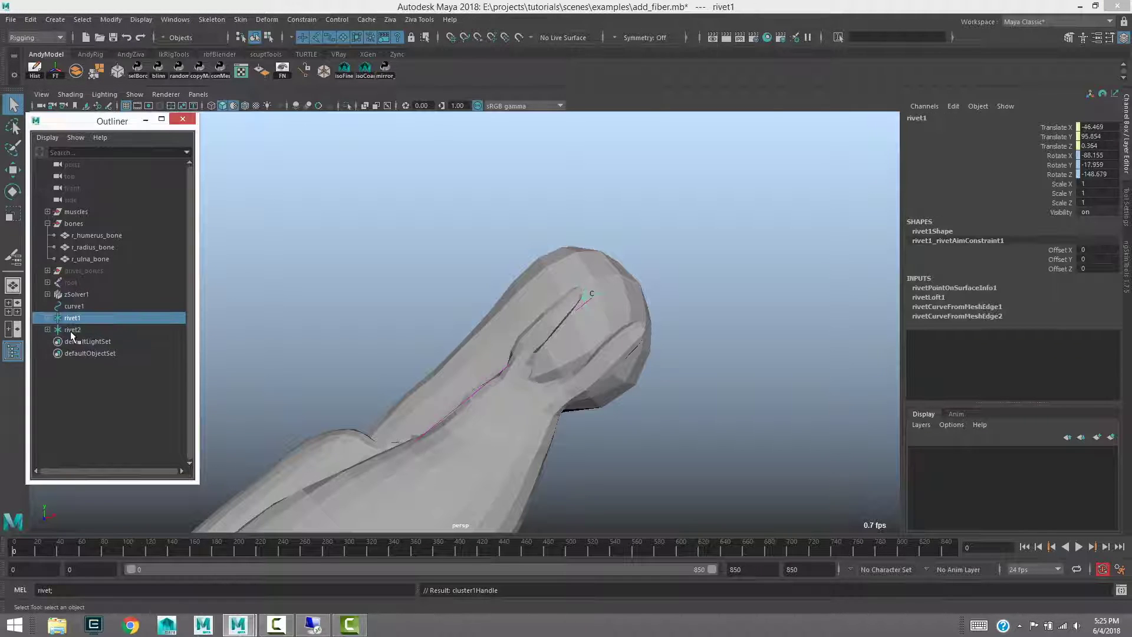
Step: Scrub the timeline to check how the riveted curve follows the arm bones, and return to frame 0
right_click_drag(383, 292, 295, 283, "alt")
middle_click_drag(456, 236, 576, 118, "alt")
middle_click_drag(460, 284, 404, 274, "alt")
right_click_drag(626, 444, 403, 361, "alt")
middle_click_drag(403, 361, 411, 332, "alt")
mouse_move(394, 415)
left_mouse_down("alt")
mouse_move(407, 415)
mouse_move(395, 415)
left_mouse_up("alt")
left_click_drag(148, 556, 415, 535)
left_click(14, 552)
Step: Select curve1 together with the right bicep tissue and add a Ziva Muscle Line-of-Action
right_click_drag(354, 434, 511, 443, "alt")
mouse_move(389, 386)
left_mouse_down("alt")
mouse_move(432, 393)
mouse_move(397, 392)
left_mouse_up("alt")
left_click(405, 363)
right_click_drag(414, 329, 465, 372, "alt")
left_click_drag(513, 348, 453, 403, "alt")
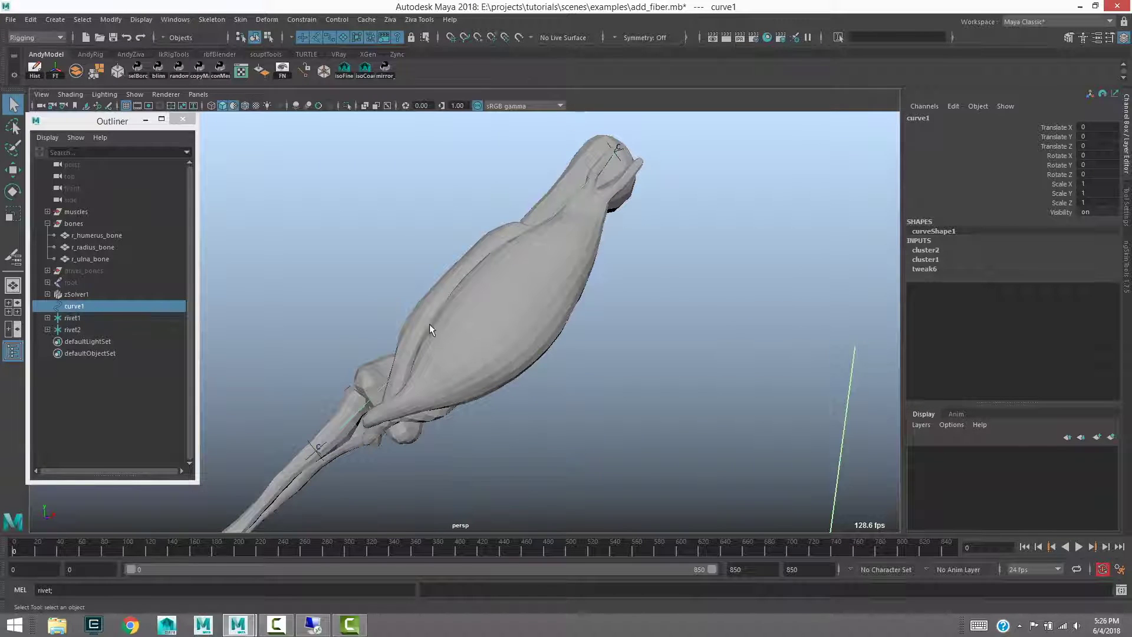
left_click(544, 336)
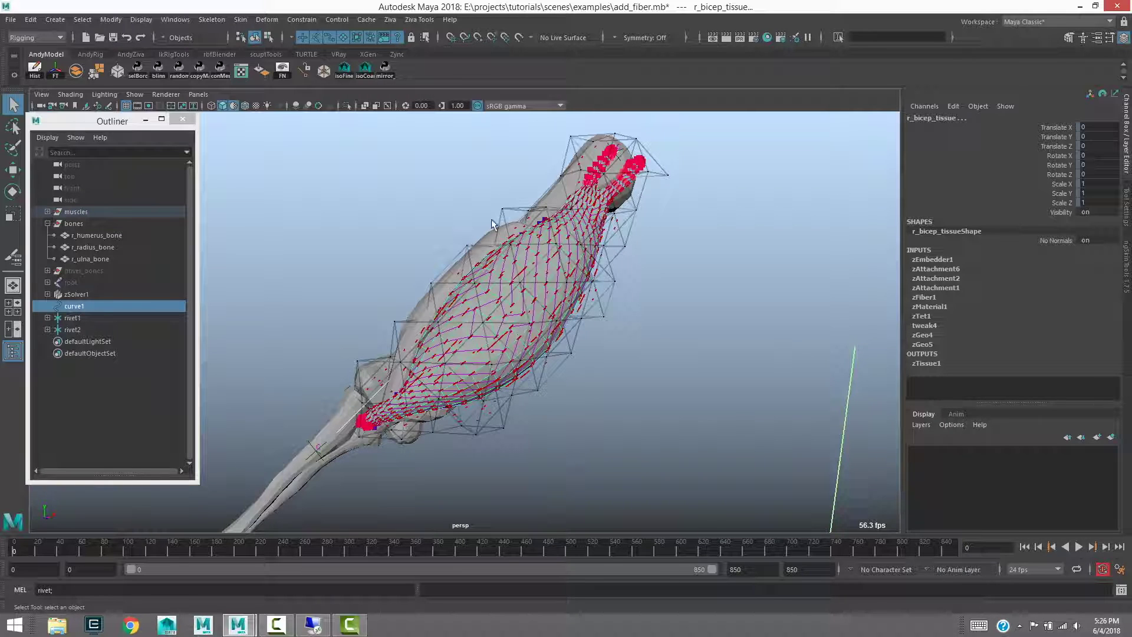
left_click(389, 20)
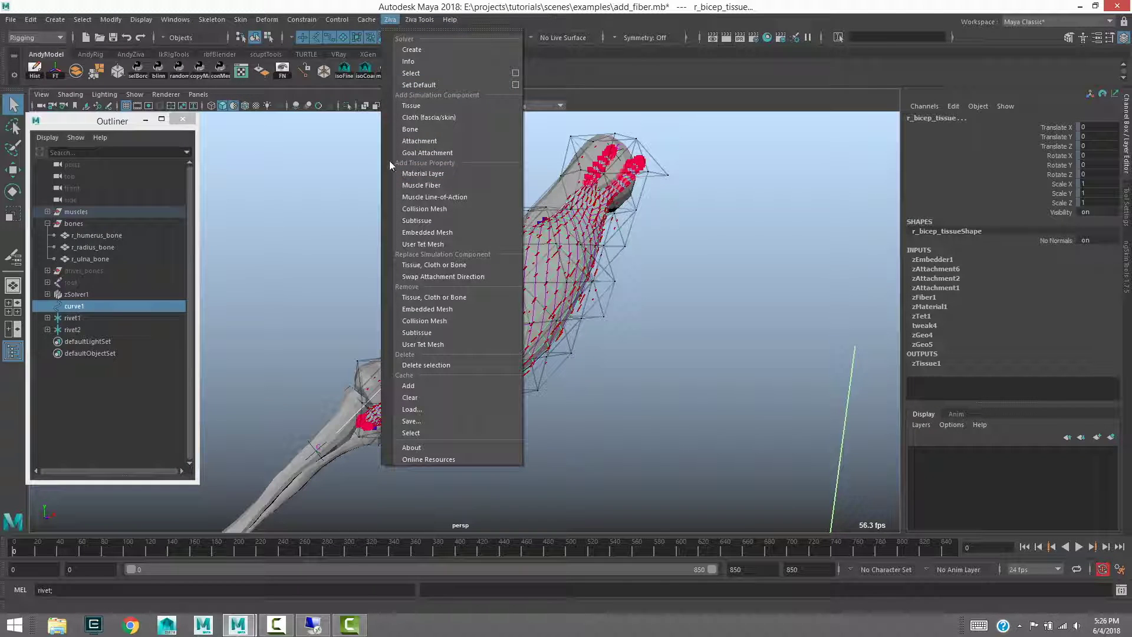
left_click(445, 198)
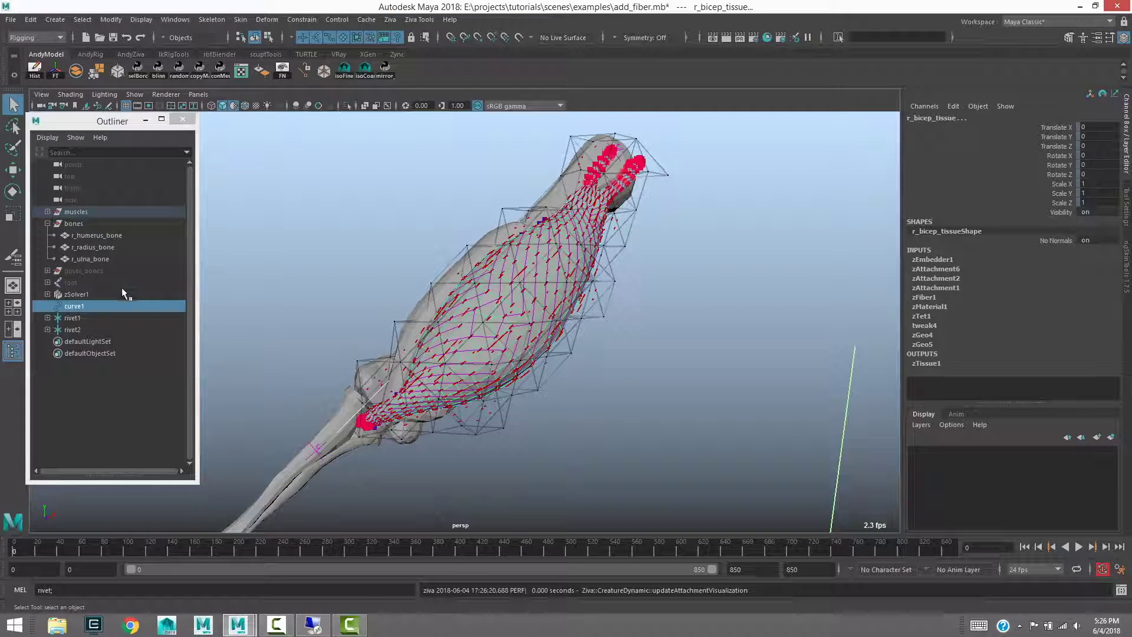
Step: Select curve1 and display the attributes of its zLineOfAction1 output
left_click(107, 306)
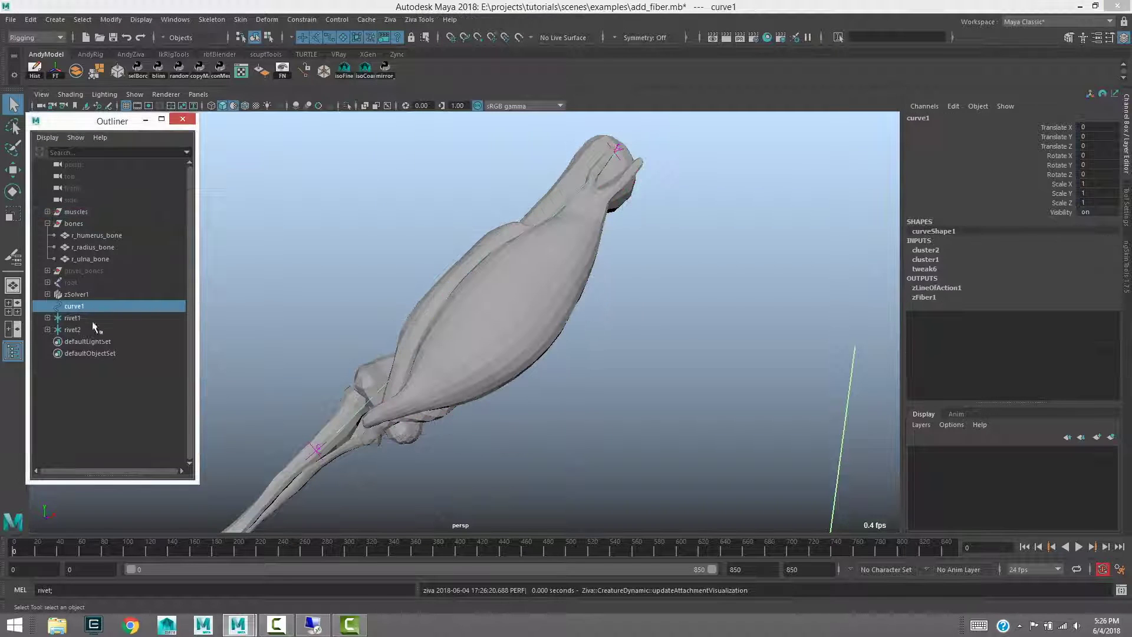
left_click(931, 288)
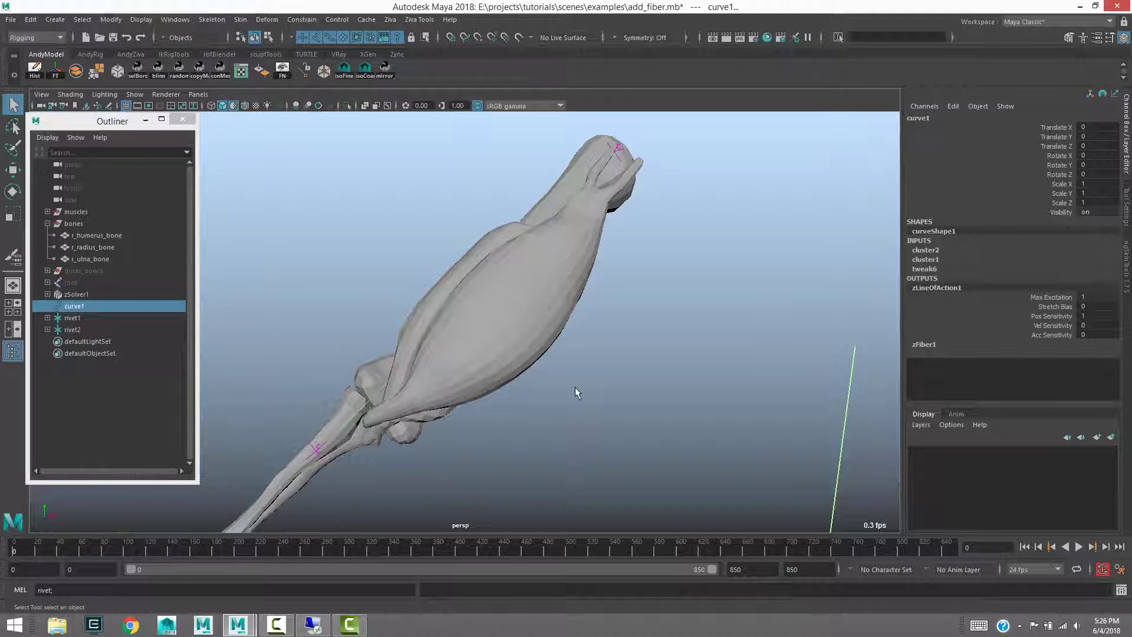
left_click_drag(571, 385, 429, 180, "alt")
Step: Clear the Ziva cache and select the right bicep tissue to show its fibers
left_click(390, 19)
left_click(432, 401)
left_click_drag(466, 395, 443, 373, "alt")
left_click(469, 336)
right_click_drag(486, 398, 379, 407, "alt")
left_click_drag(379, 407, 407, 370, "alt")
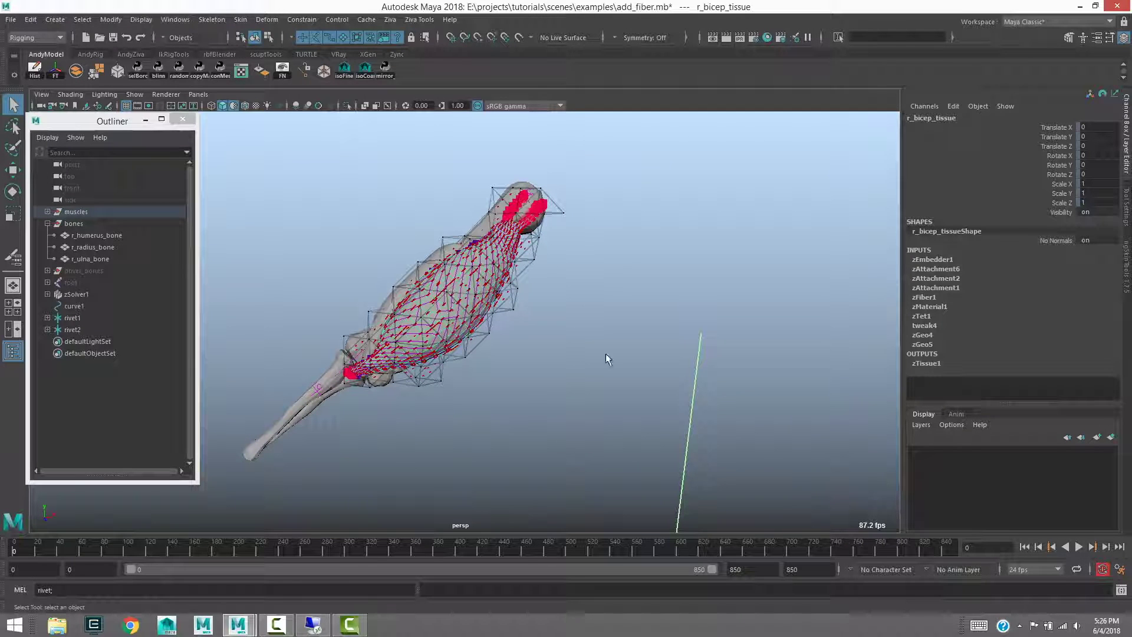
Step: Play the simulation, stop it, scrub back to frame 74, and examine the bicep's fiber excitation from several angles
left_click(1077, 548)
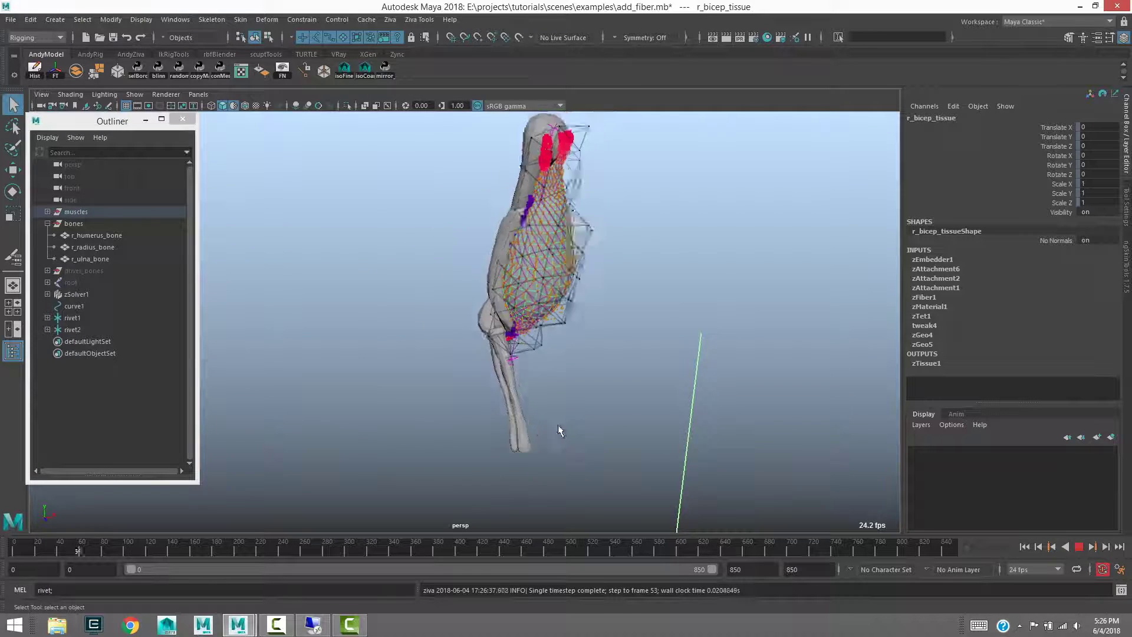
left_click(1079, 548)
left_click_drag(185, 550, 95, 549)
left_click_drag(458, 362, 520, 346, "alt")
middle_click_drag(520, 347, 505, 379, "alt")
left_click_drag(505, 379, 519, 384, "alt")
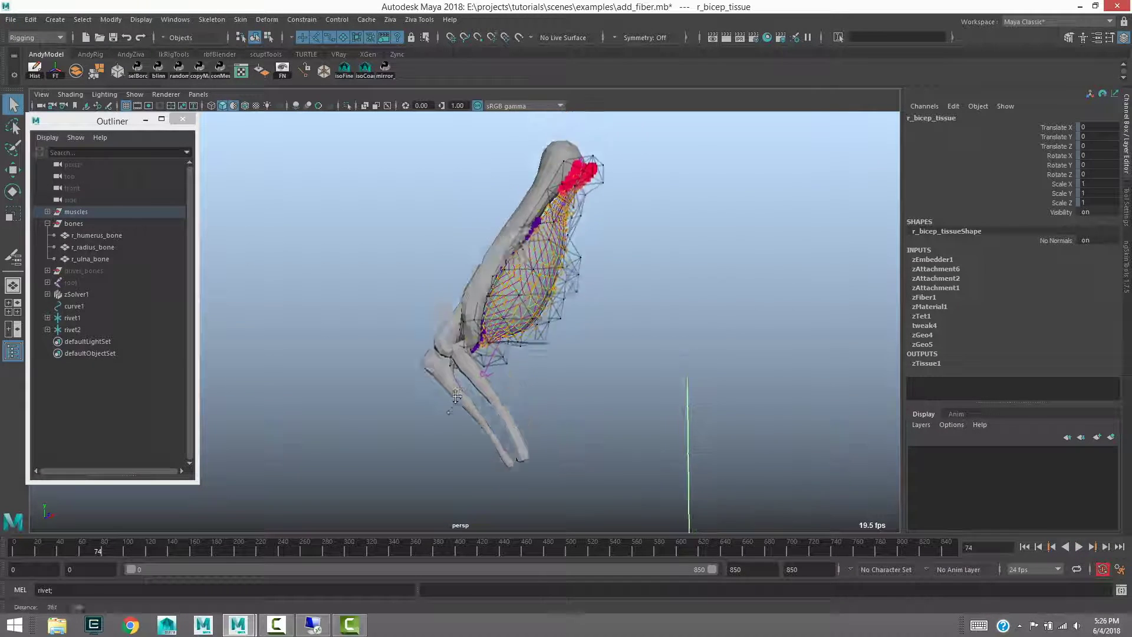
right_click_drag(519, 354, 553, 303, "alt")
left_click_drag(553, 338, 581, 369, "alt")
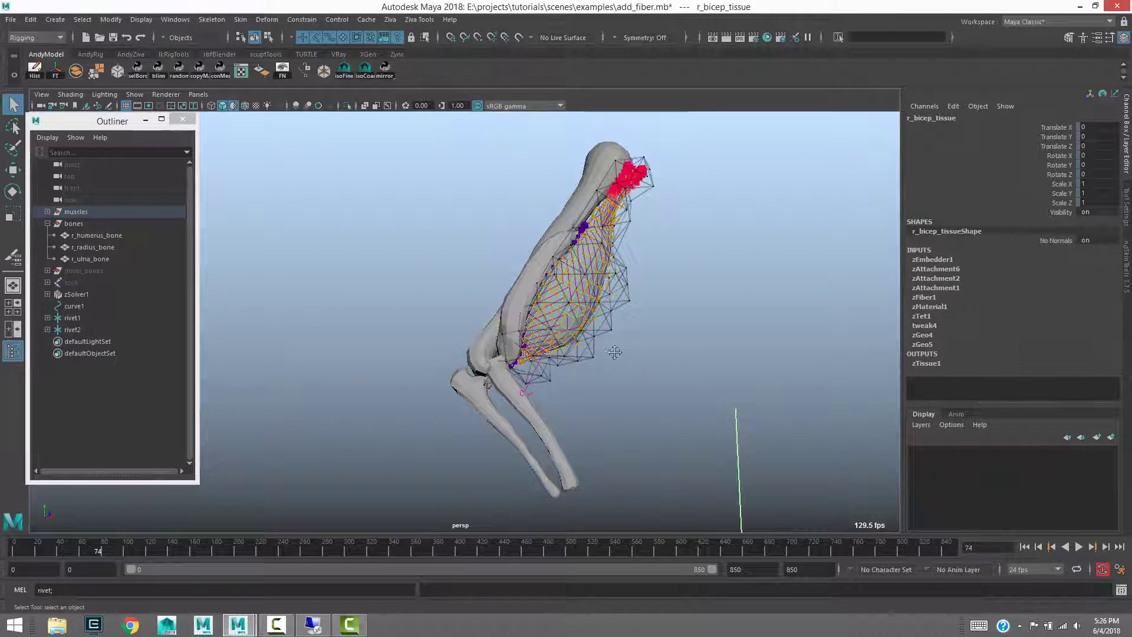
middle_click_drag(615, 352, 578, 367, "alt")
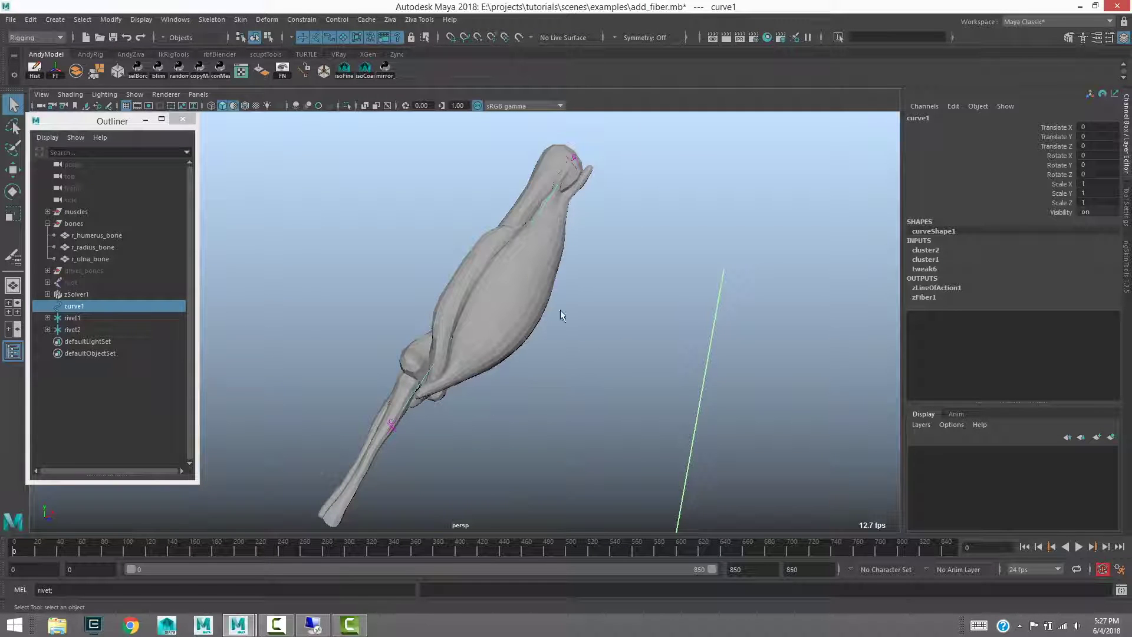
Step: Display the zLineOfAction1 attributes of curve1 and clear the Ziva simulation cache
left_click(935, 288)
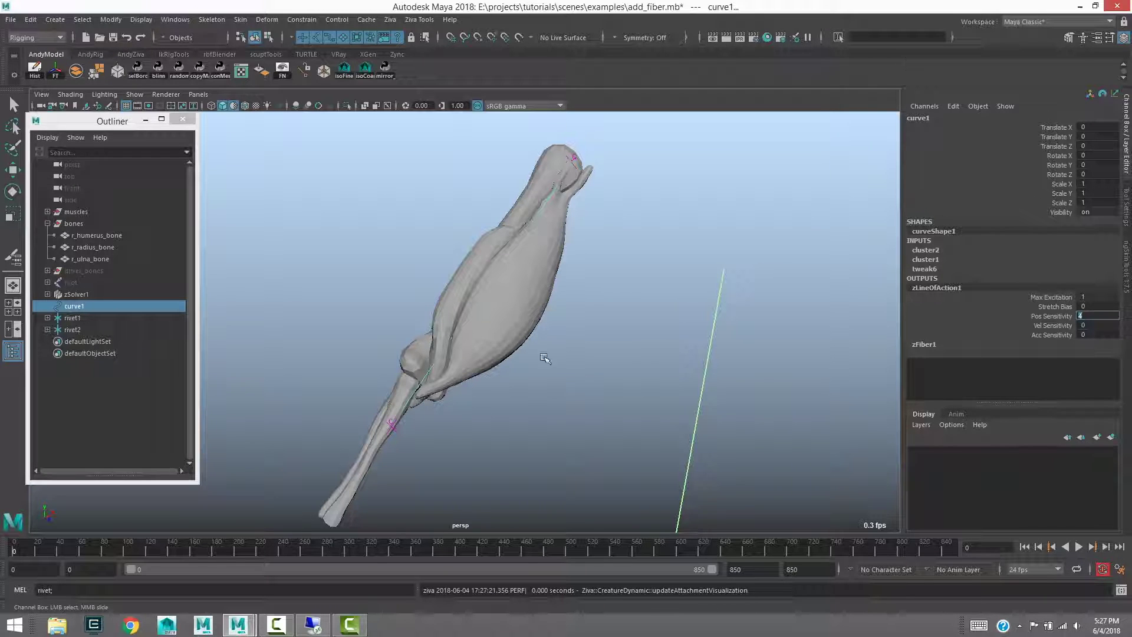
left_click(409, 22)
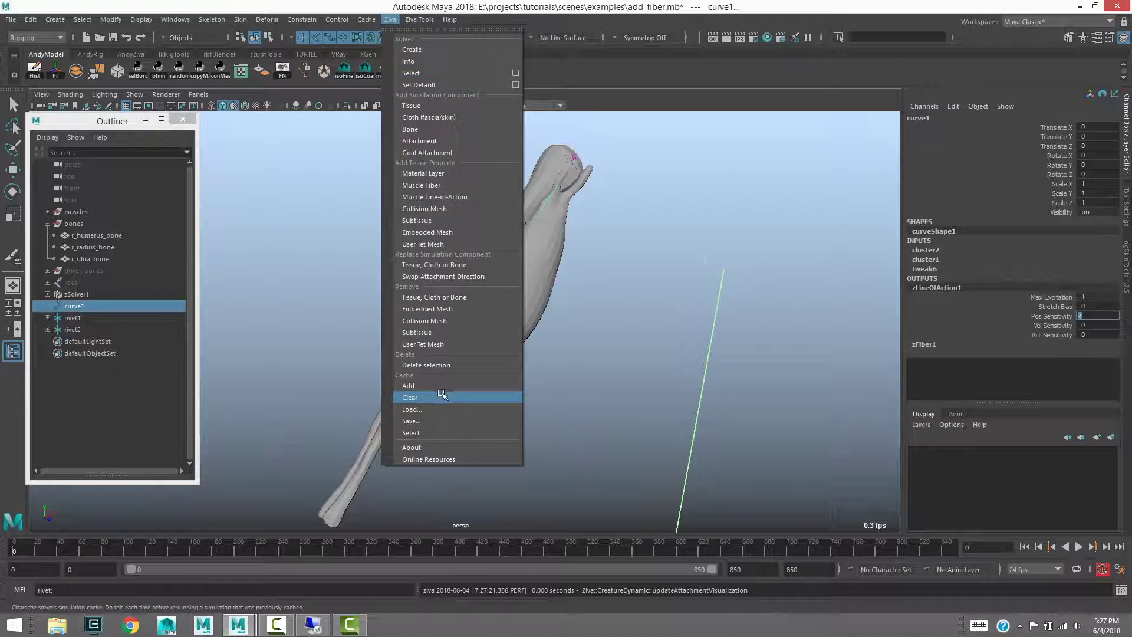
left_click(439, 397)
scroll(521, 379, "down", 2)
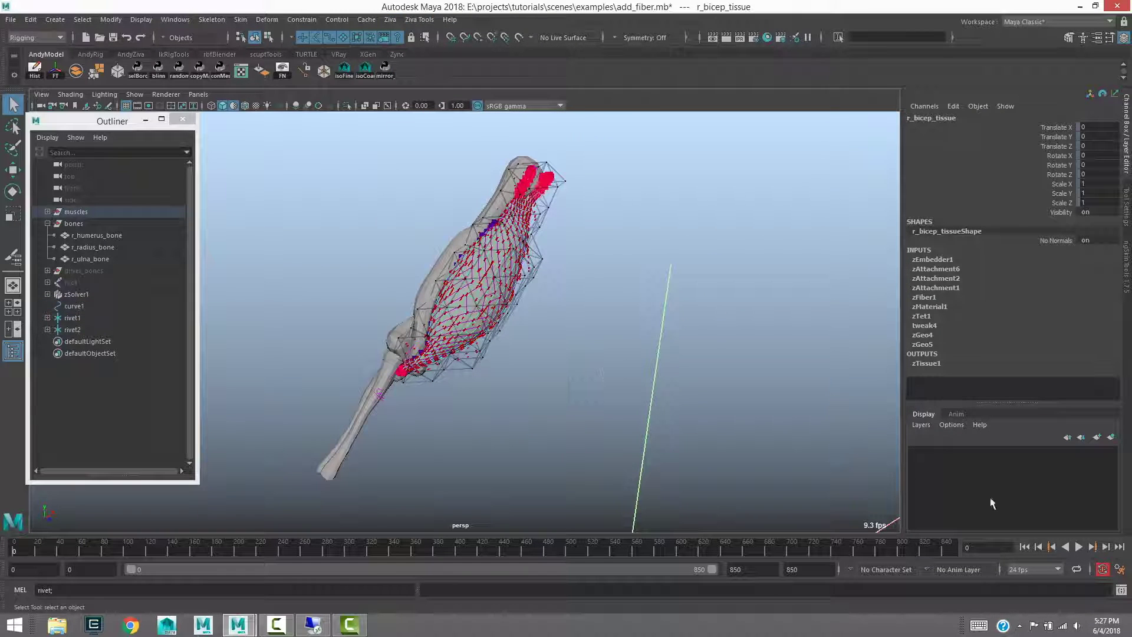
Step: Play the simulation with the right bicep's fibers shown, stop it, and return to the start frame
left_click(1078, 547)
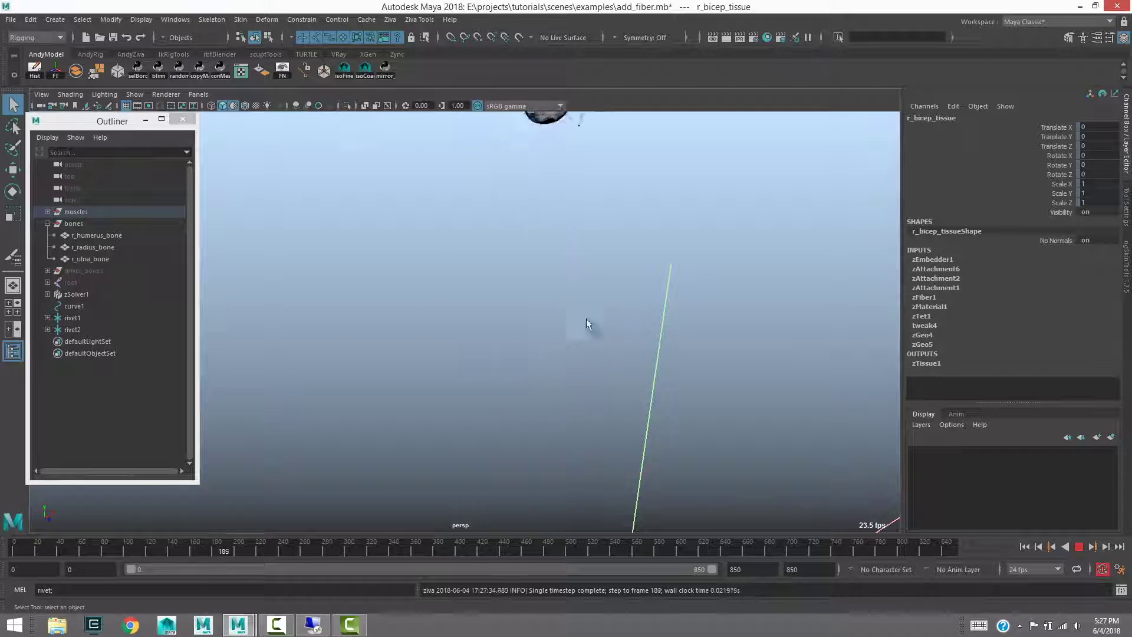
left_click(1079, 547)
left_click_drag(490, 361, 463, 375, "alt")
left_click(1024, 546)
Step: Select the right brachialis tissue and add a Ziva Muscle Fiber to it
left_click(344, 322)
left_click(472, 375)
left_click(451, 338)
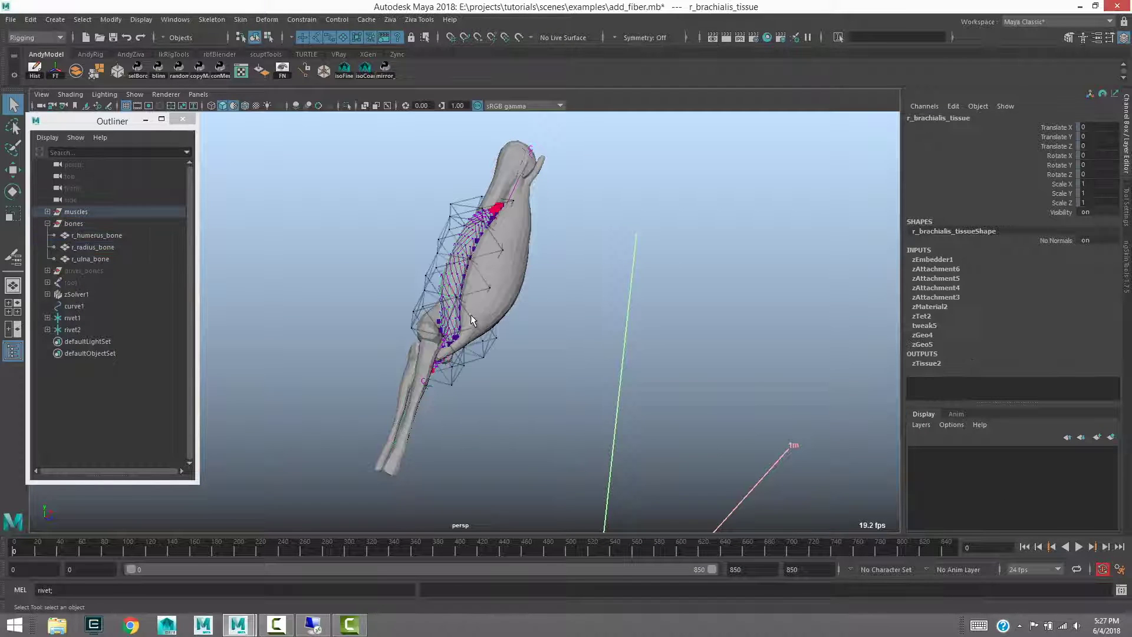
left_click_drag(481, 307, 424, 348, "alt")
left_click_drag(389, 214, 405, 221, "alt")
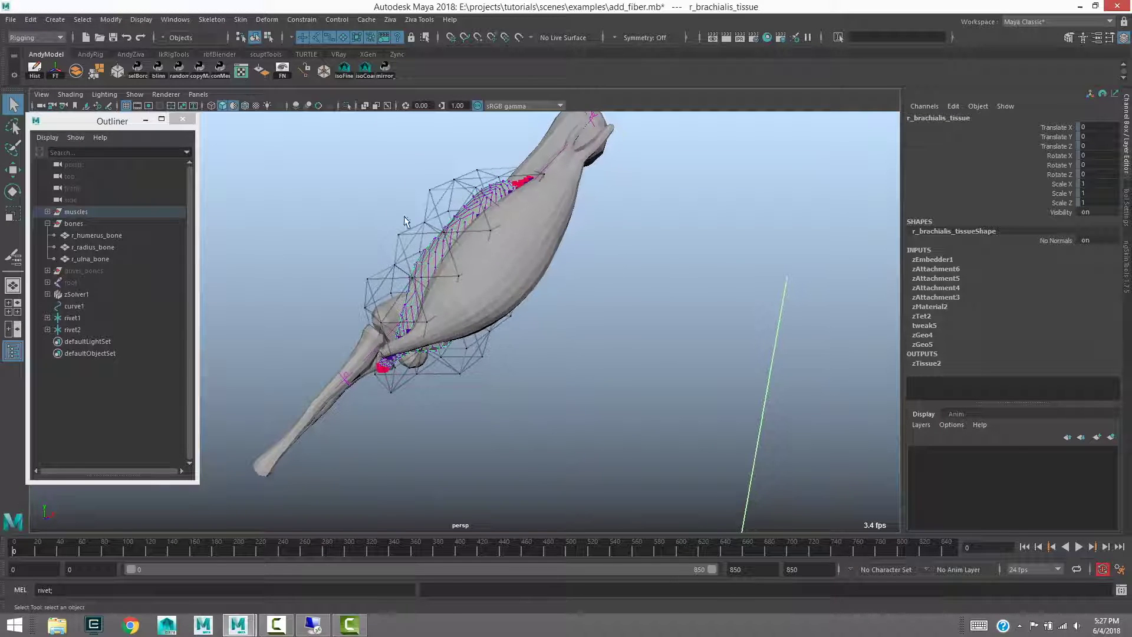
left_click(396, 19)
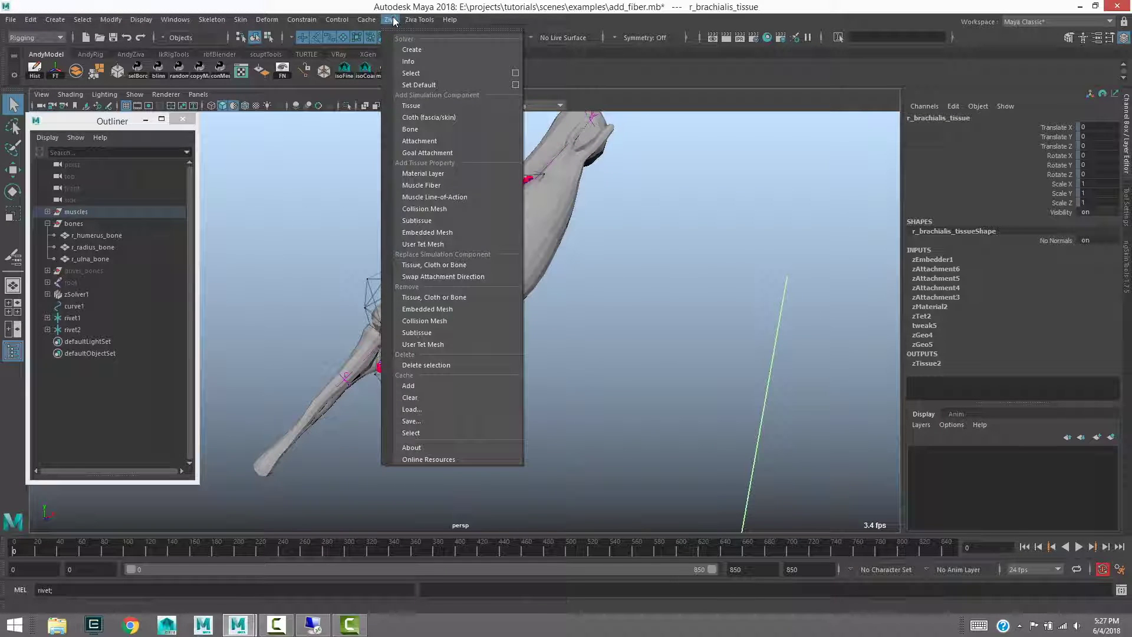
left_click(437, 185)
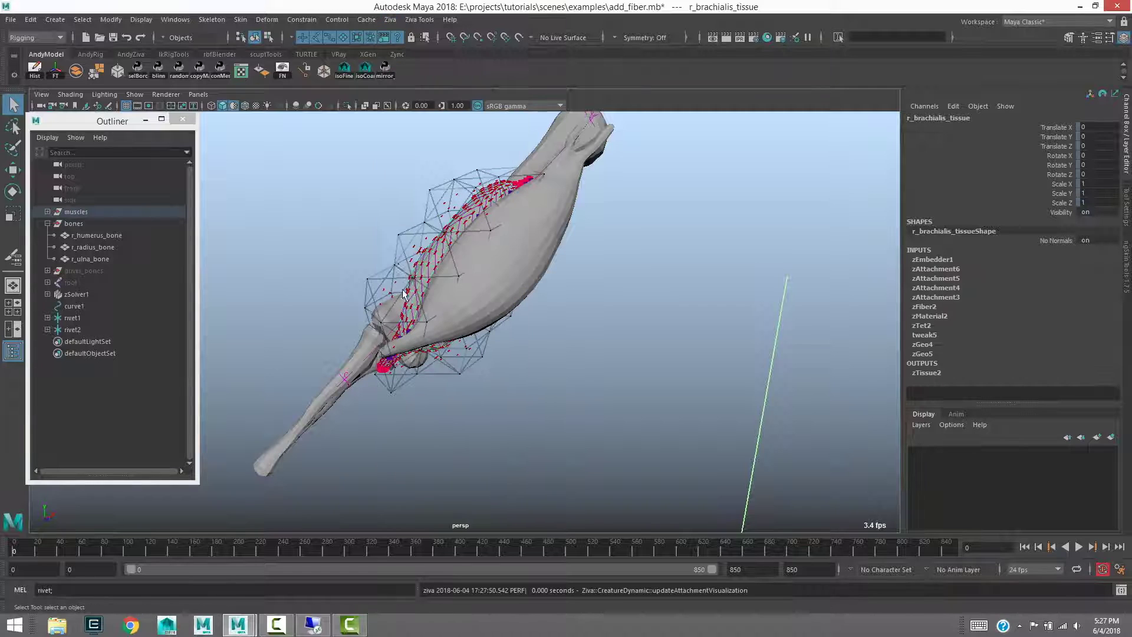
Step: Select curve1 together with the right brachialis tissue and add a Ziva Muscle Line-of-Action
left_click(75, 306)
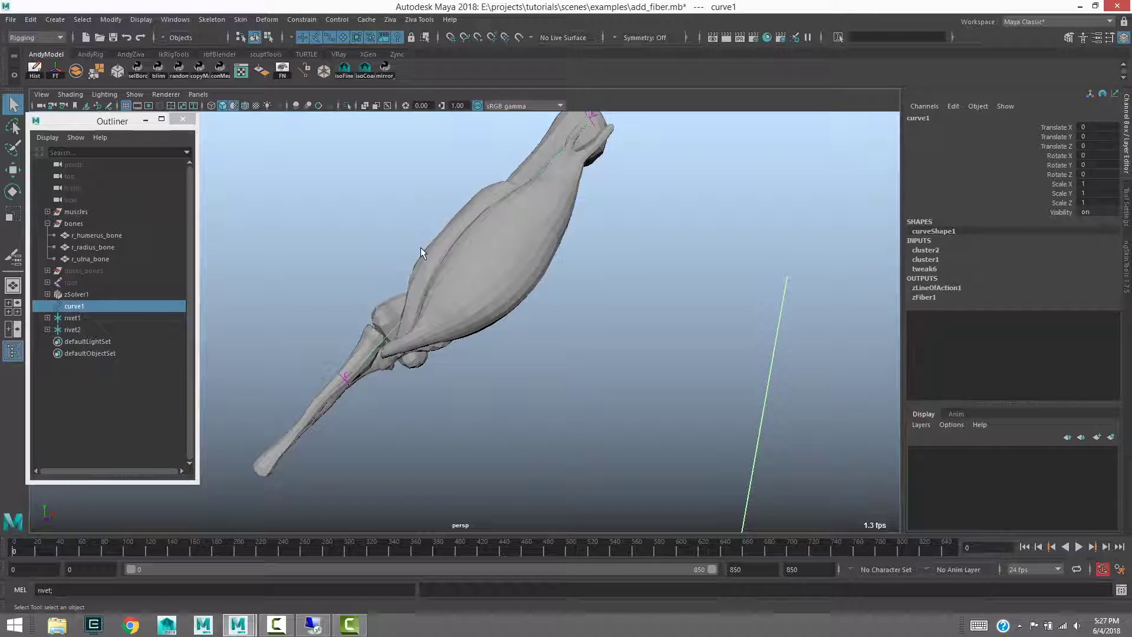
left_click(441, 251, "shift")
left_click(389, 19)
left_click(435, 197)
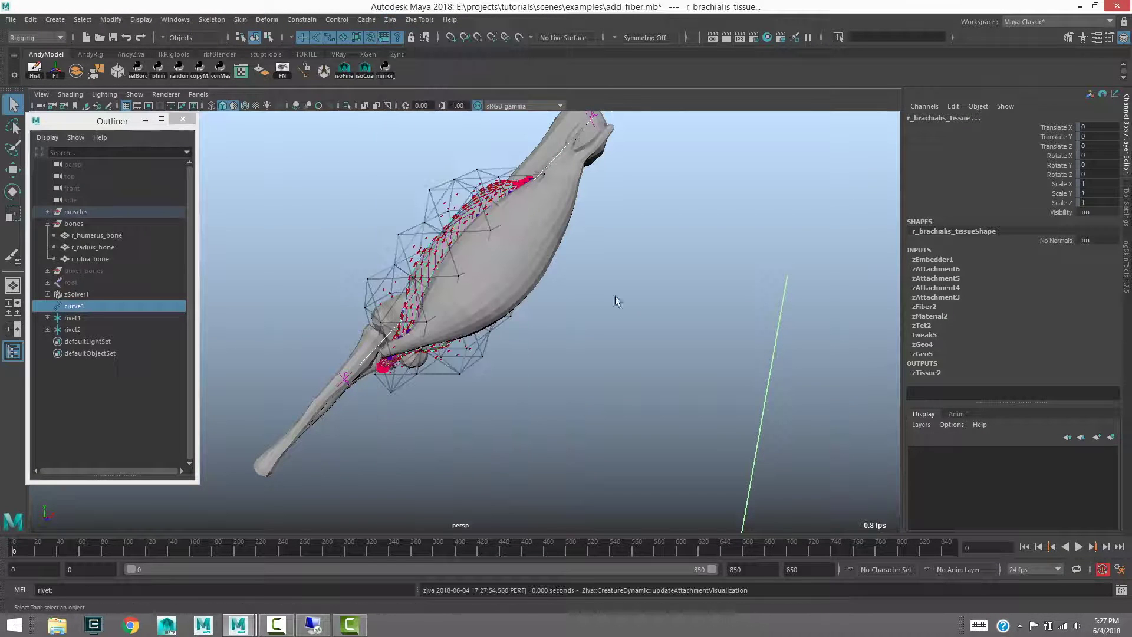
Step: Select curve1 alone and display the attributes of its zLineOfAction2 output
left_click(594, 314)
left_click(74, 306)
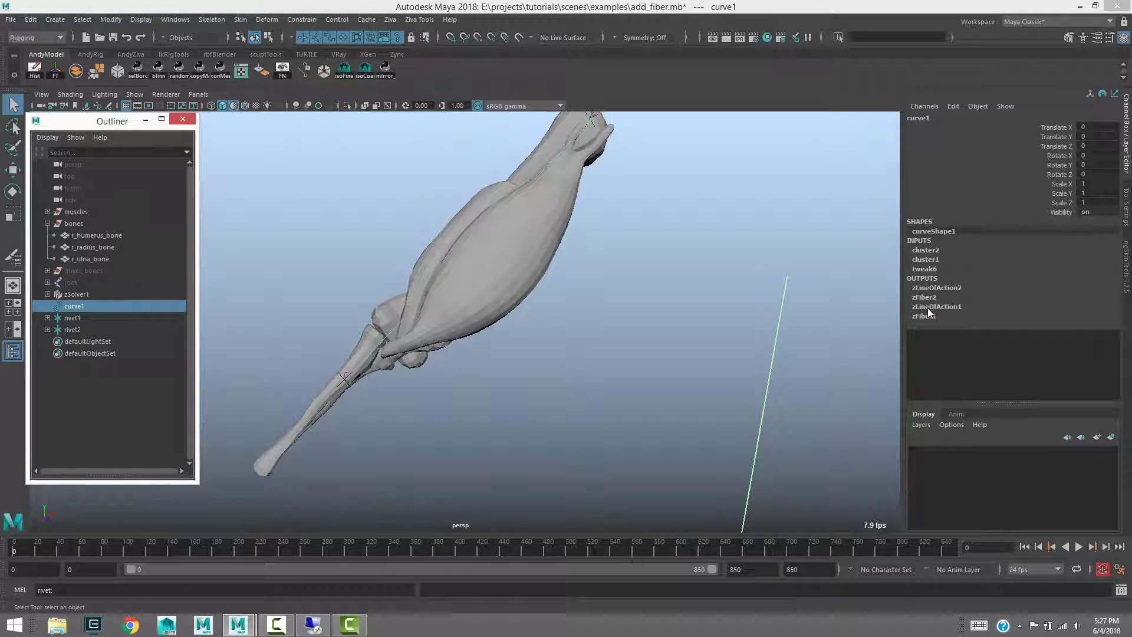
left_click(937, 306)
left_click(942, 289)
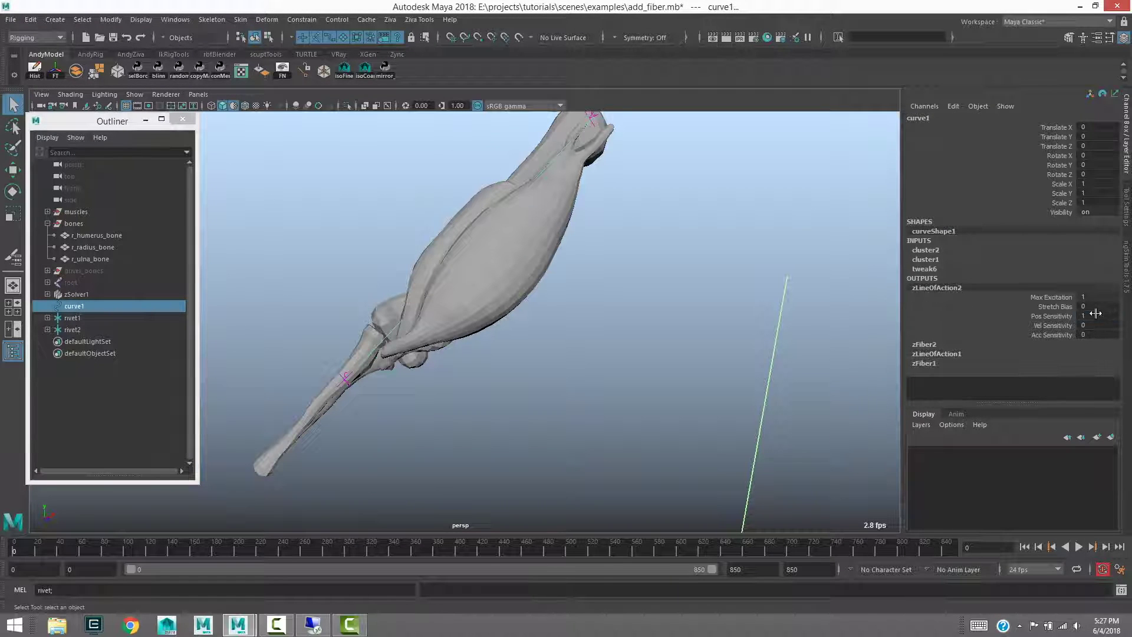
Step: Deselect everything and clear the Ziva simulation cache again for the two-muscle setup
right_click_drag(479, 374, 469, 194, "alt")
left_click(469, 194)
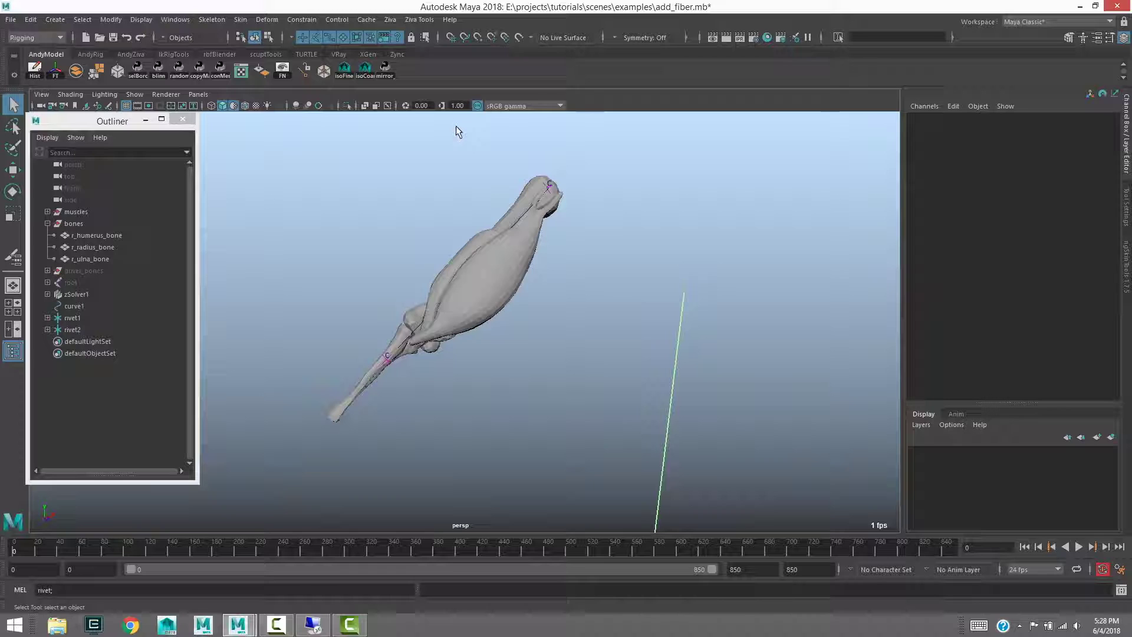
left_click(394, 20)
left_click(430, 397)
middle_click_drag(712, 431, 684, 438, "alt")
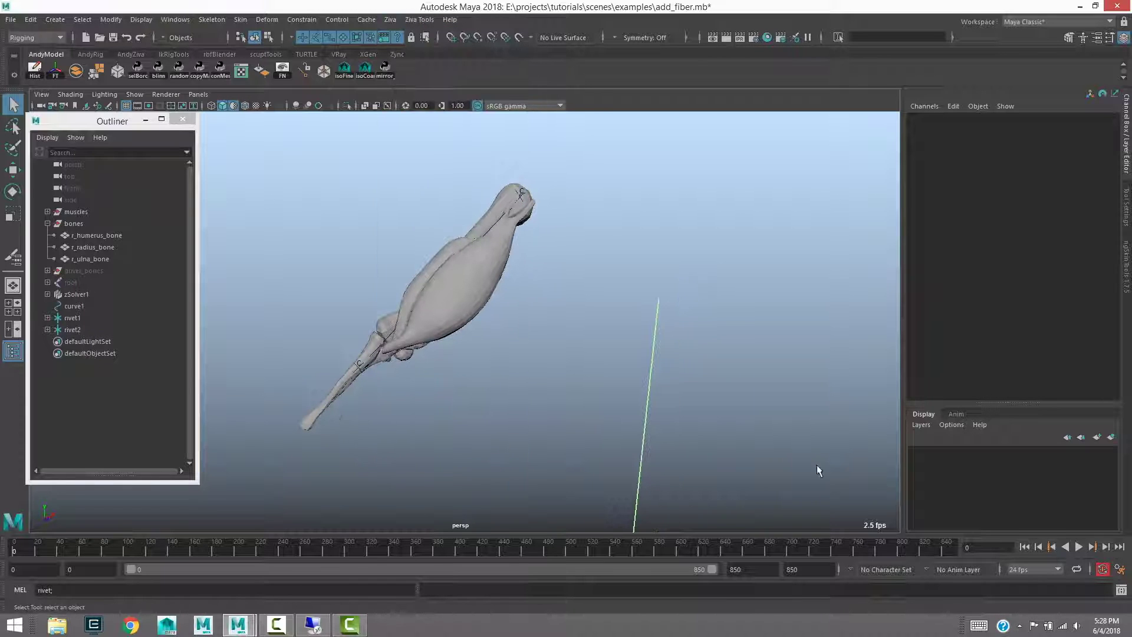
Step: Select the right bicep and brachialis tissues, play the simulation to watch both muscles' fiber excitation, and stop at frame 750
left_click(443, 316)
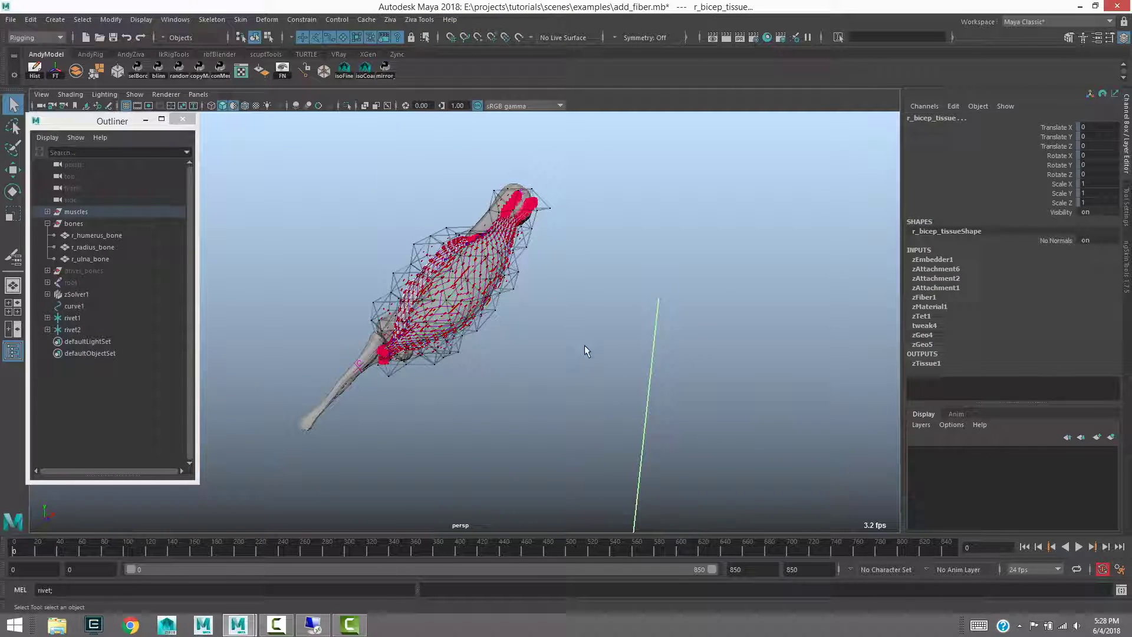
left_click(1079, 547)
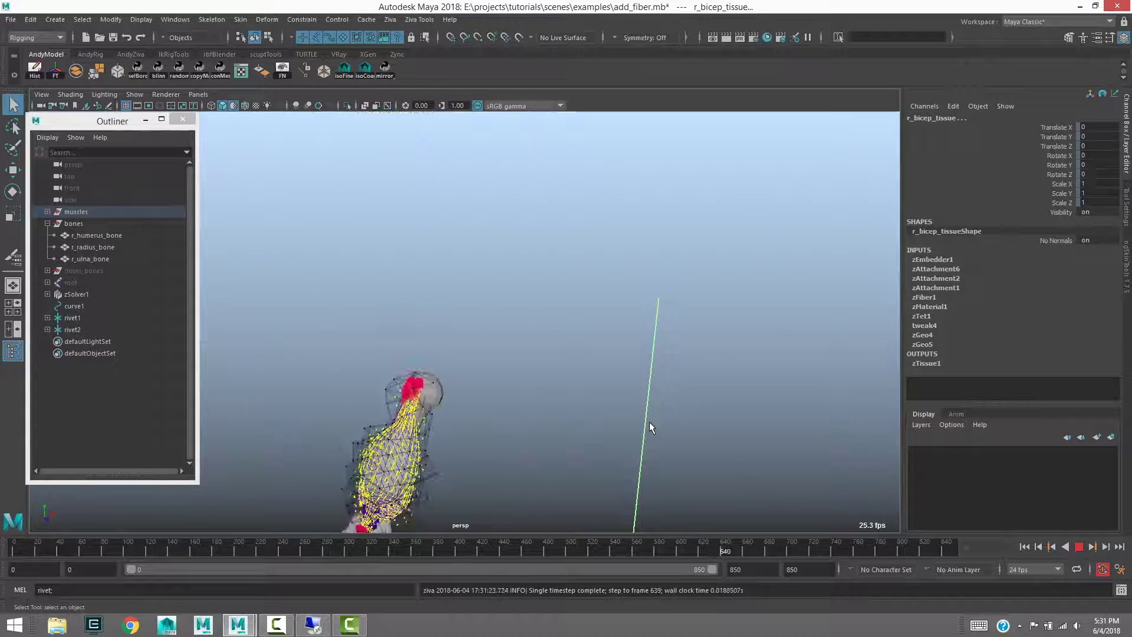
left_click(1079, 546)
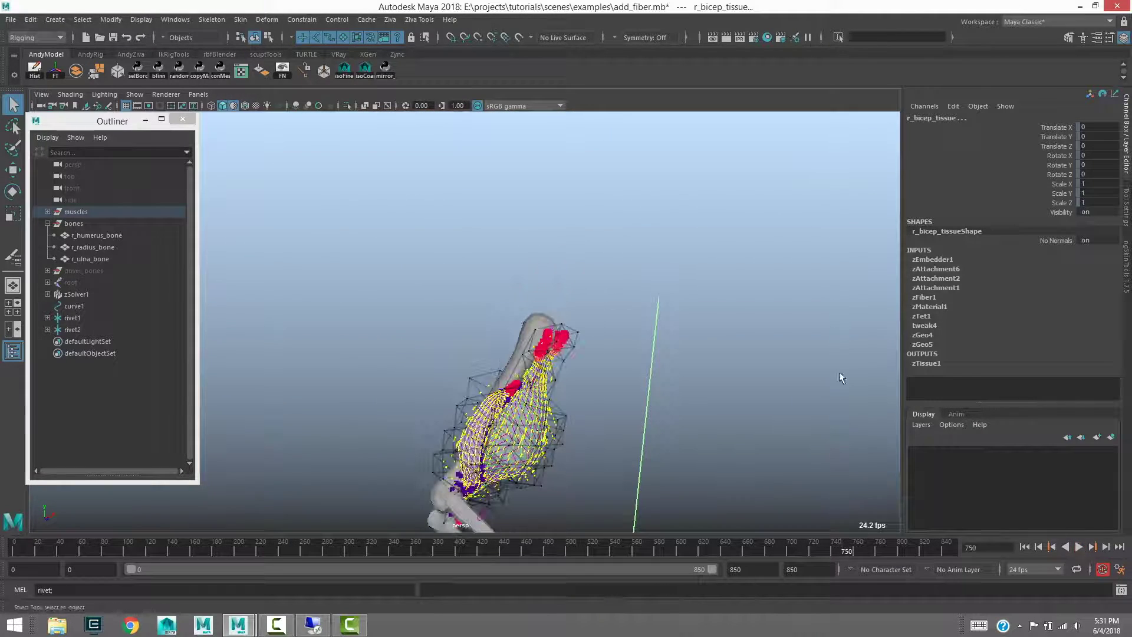